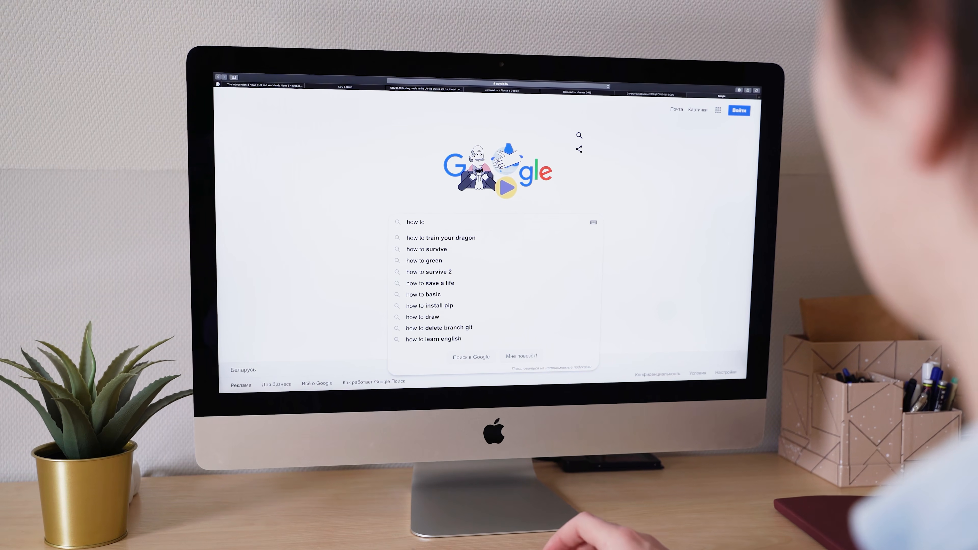
pyautogui.write('rom coronavirus')
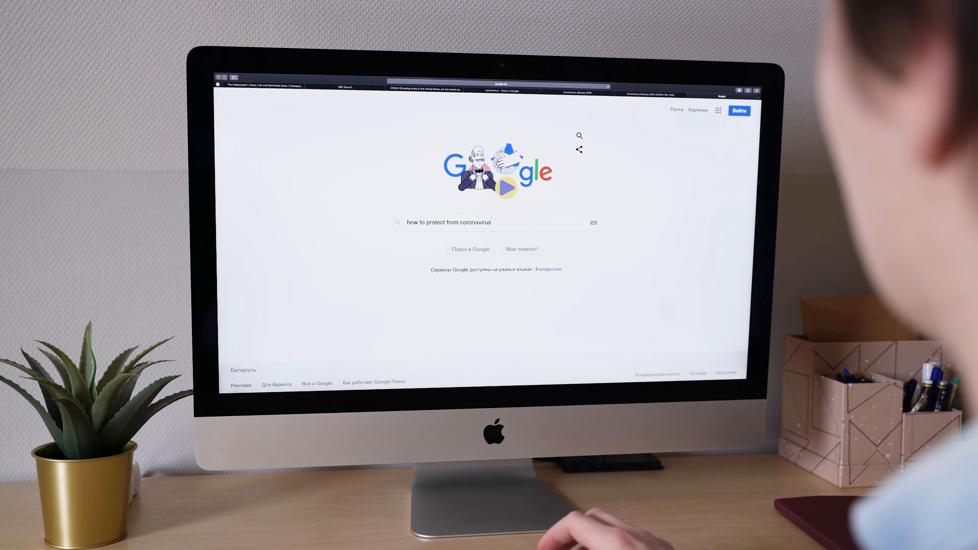
pyautogui.press('Return')
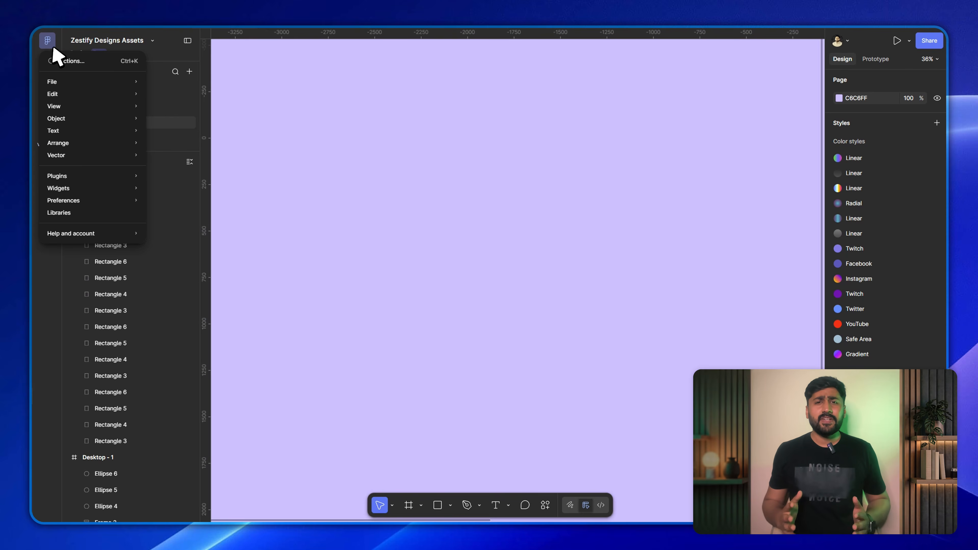
# Search the plugins for "material design", view the details of Material Symbols and run it.
pyautogui.moveTo(83, 174)
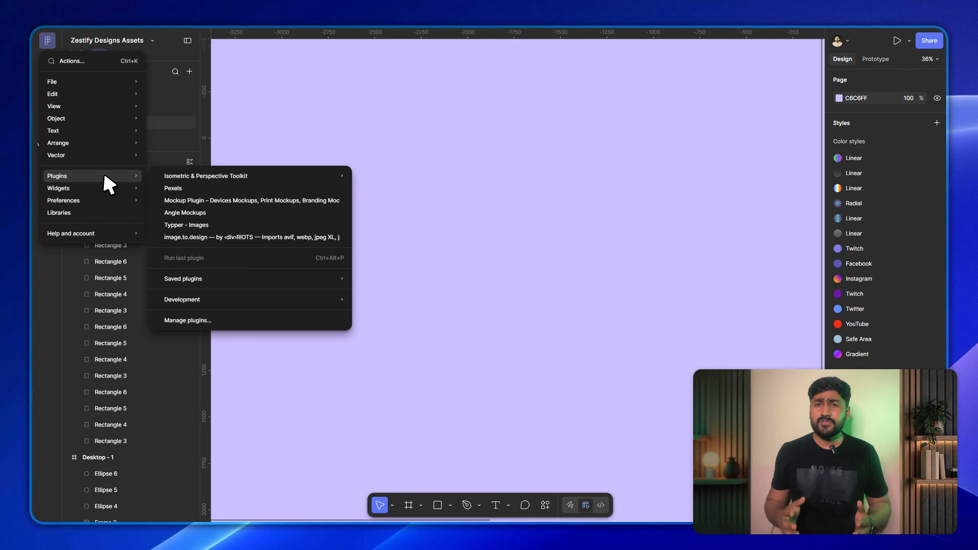
pyautogui.click(196, 321)
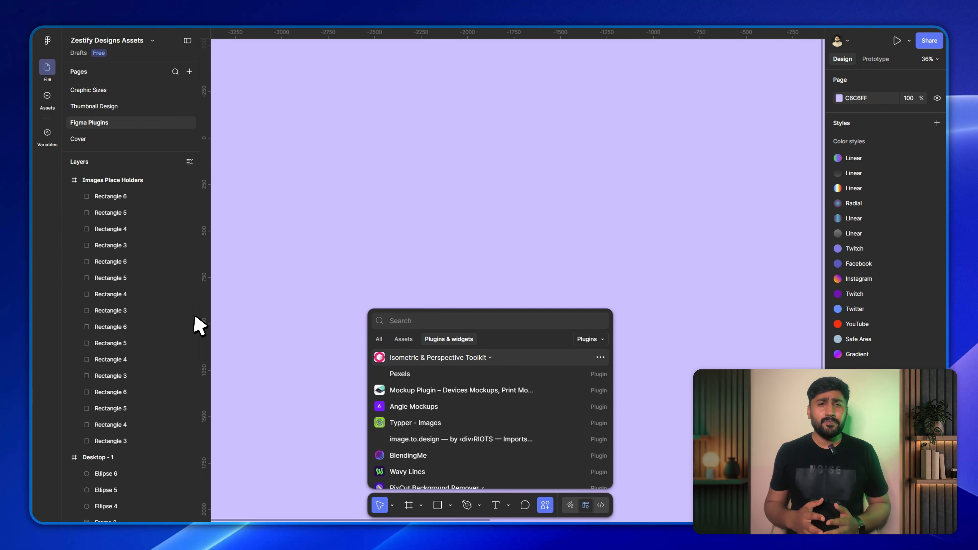
pyautogui.write('mater')
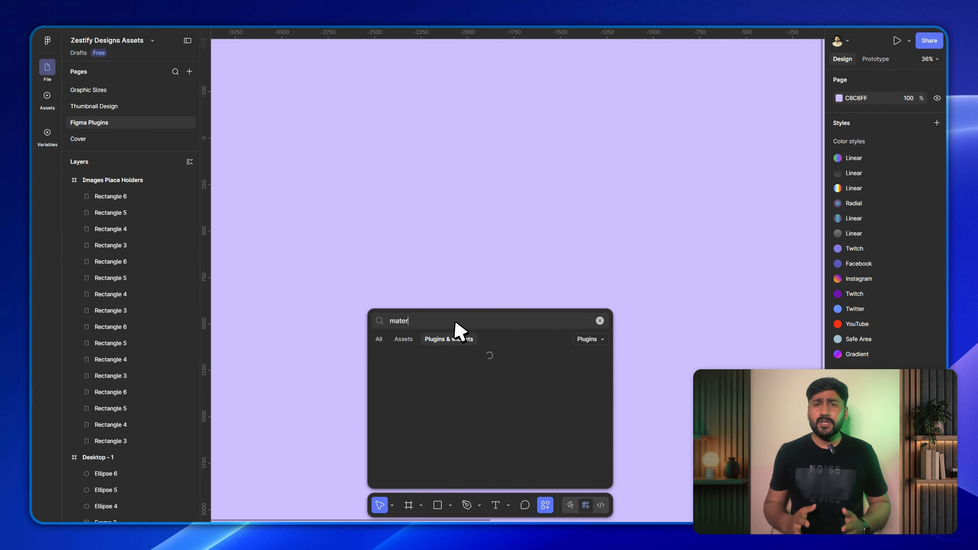
pyautogui.write('ial design')
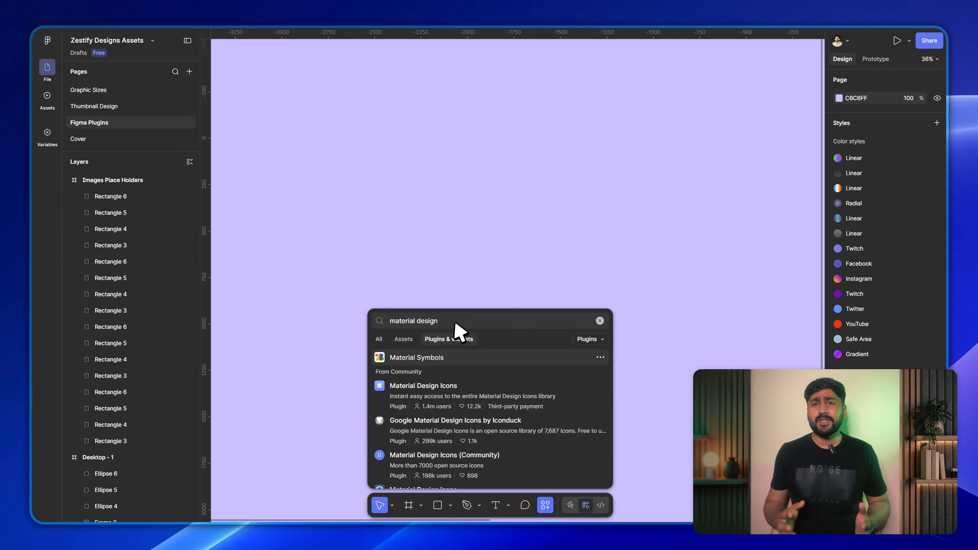
pyautogui.click(600, 358)
pyautogui.click(583, 377)
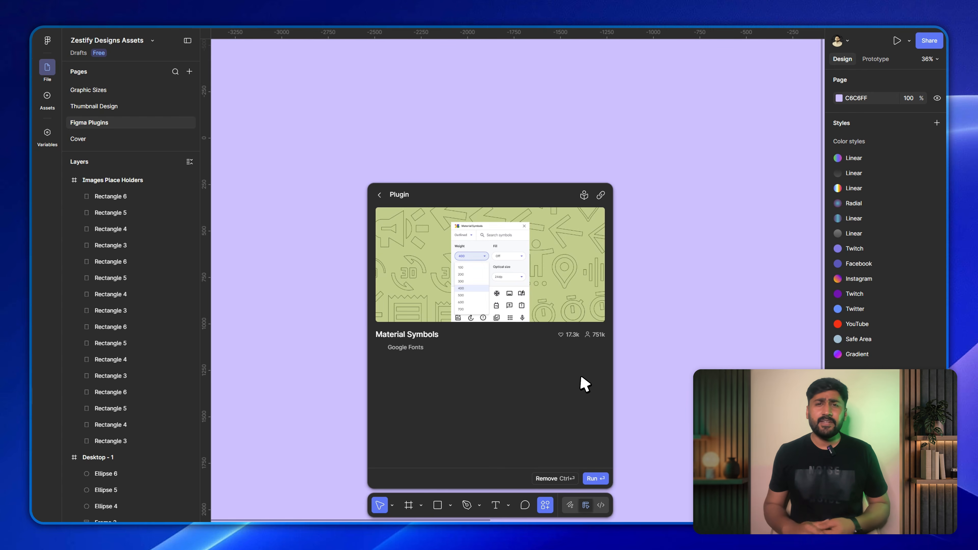
pyautogui.click(595, 478)
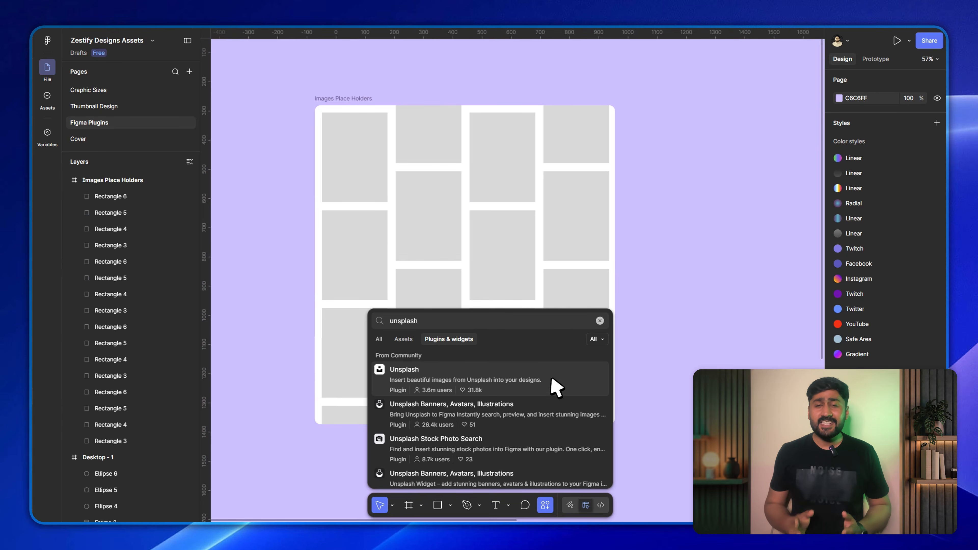
# Run the Unsplash plugin and fill the first image placeholder with the café menu-board photo from a "coffee shop interior" search.
pyautogui.click(578, 385)
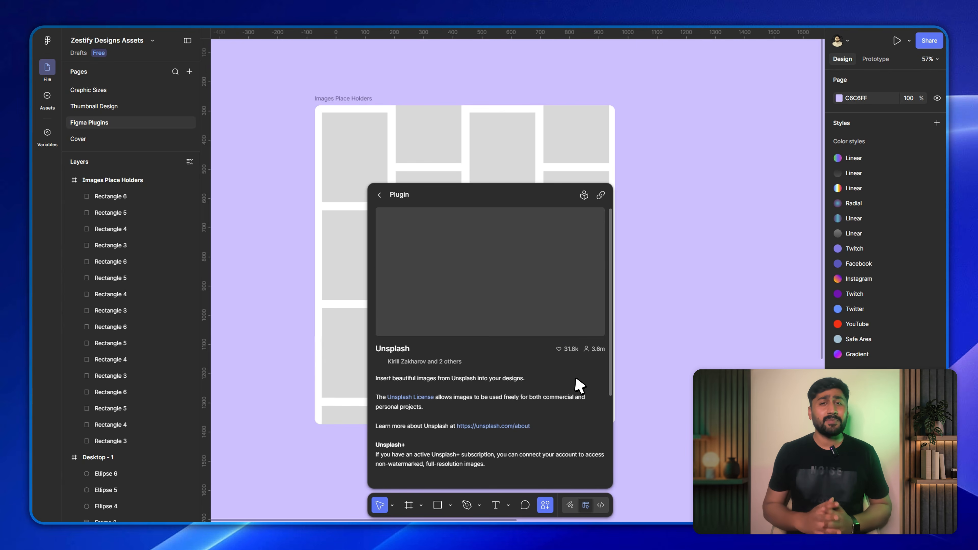
pyautogui.click(595, 479)
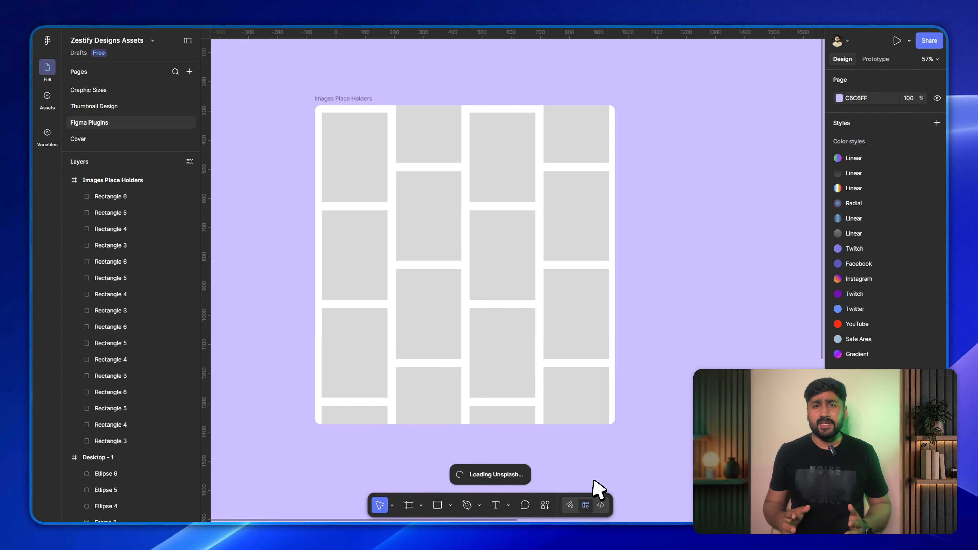
pyautogui.click(359, 174)
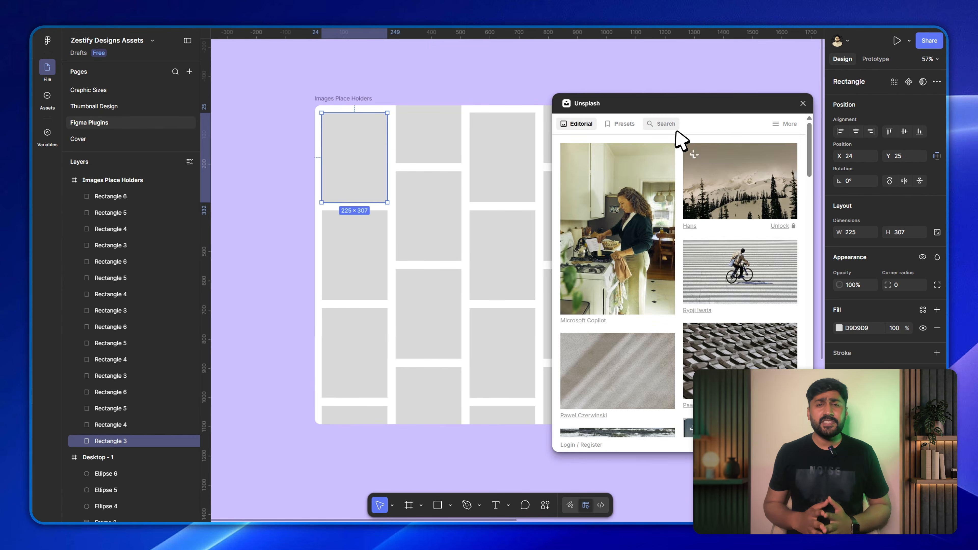
pyautogui.click(670, 124)
pyautogui.click(654, 151)
pyautogui.write('coffee shop interior')
pyautogui.press('Return')
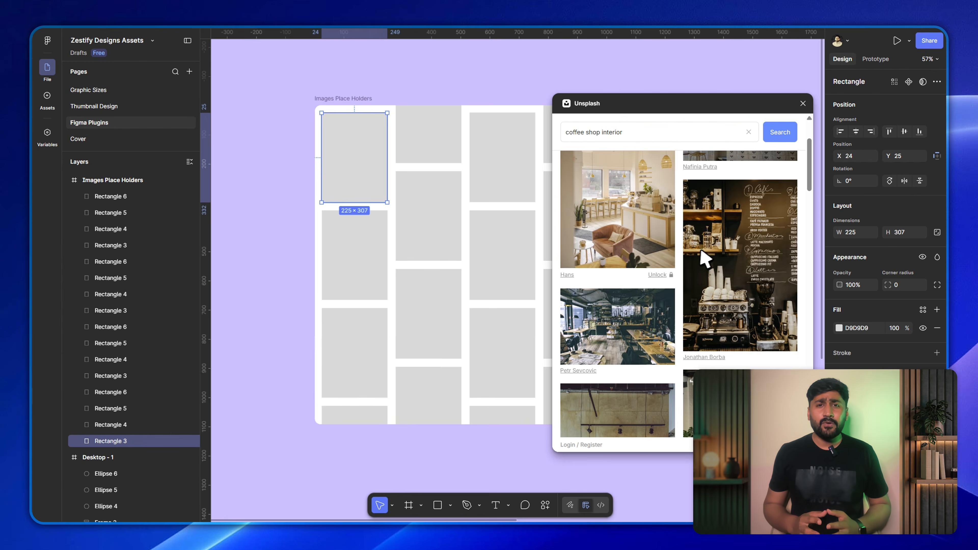
pyautogui.click(716, 254)
# Fill the second placeholder in the first column with an Unsplash photo from a "person working on laptop" search.
pyautogui.click(353, 252)
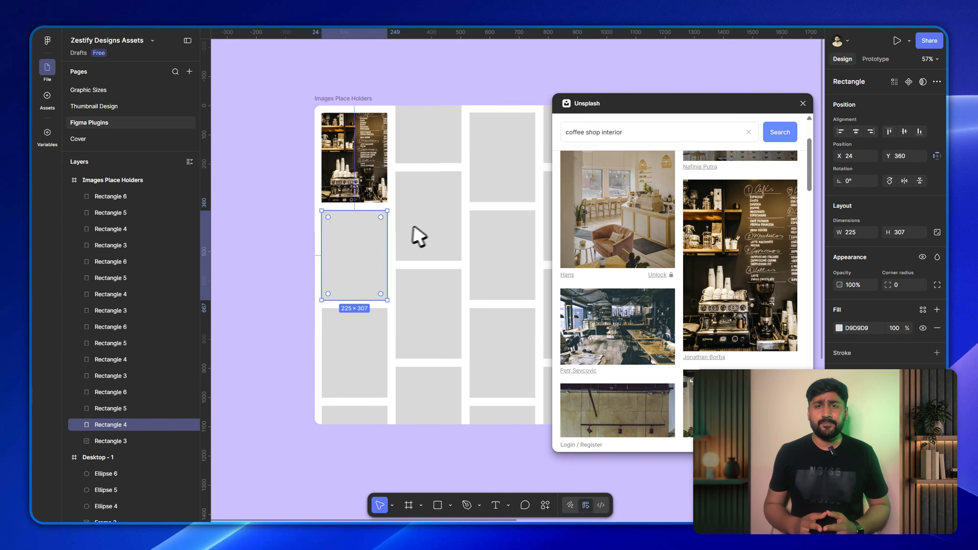
pyautogui.click(628, 134)
pyautogui.tripleClick(626, 133)
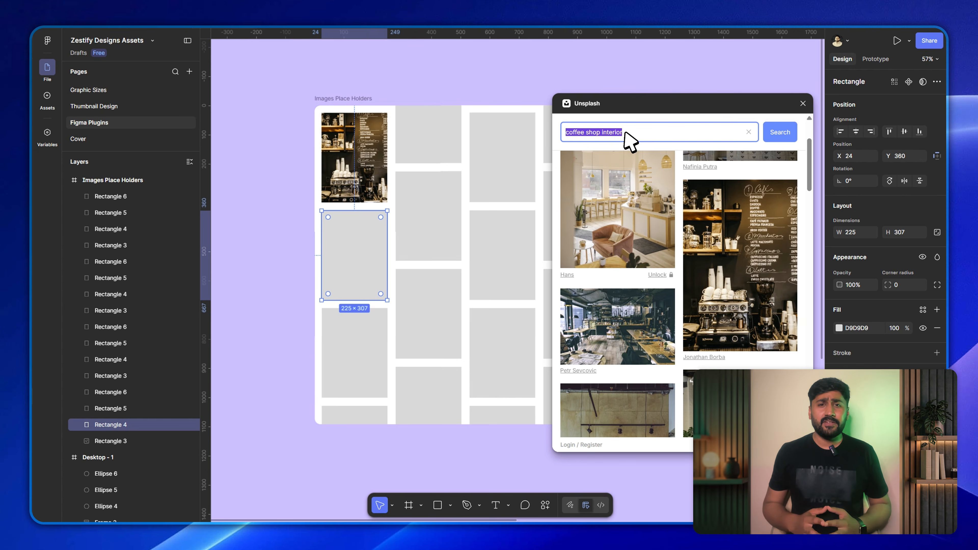
pyautogui.write('per')
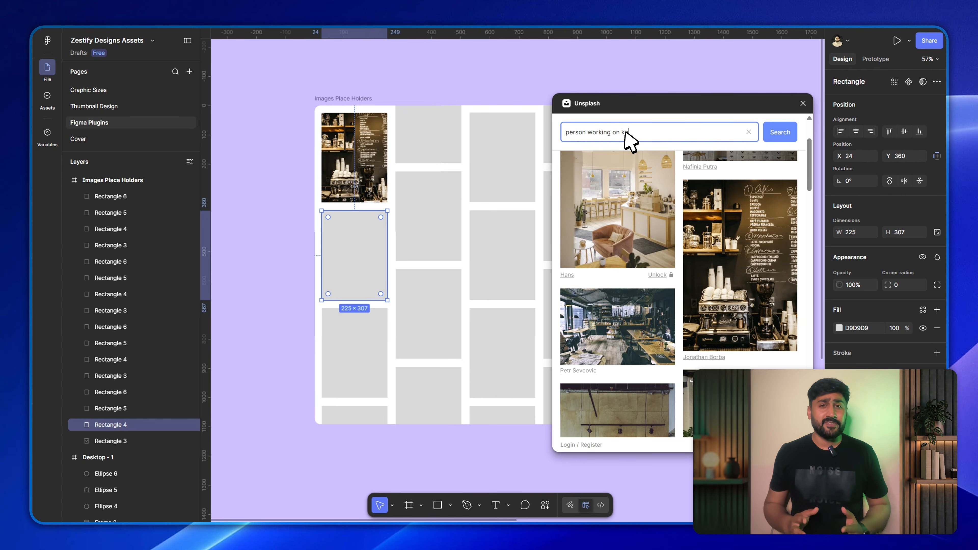
pyautogui.write('son working on laptop')
pyautogui.press('Return')
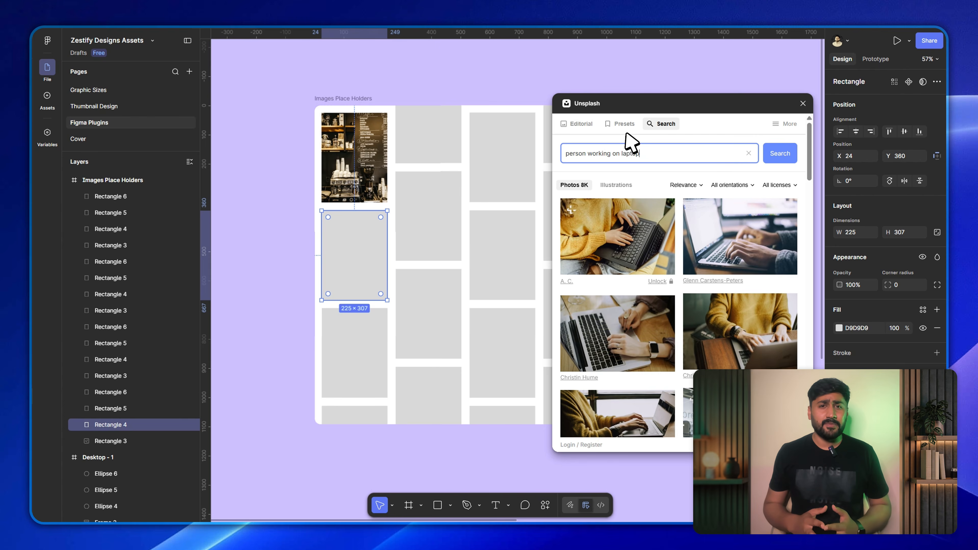
pyautogui.scroll(-10, 712, 262)
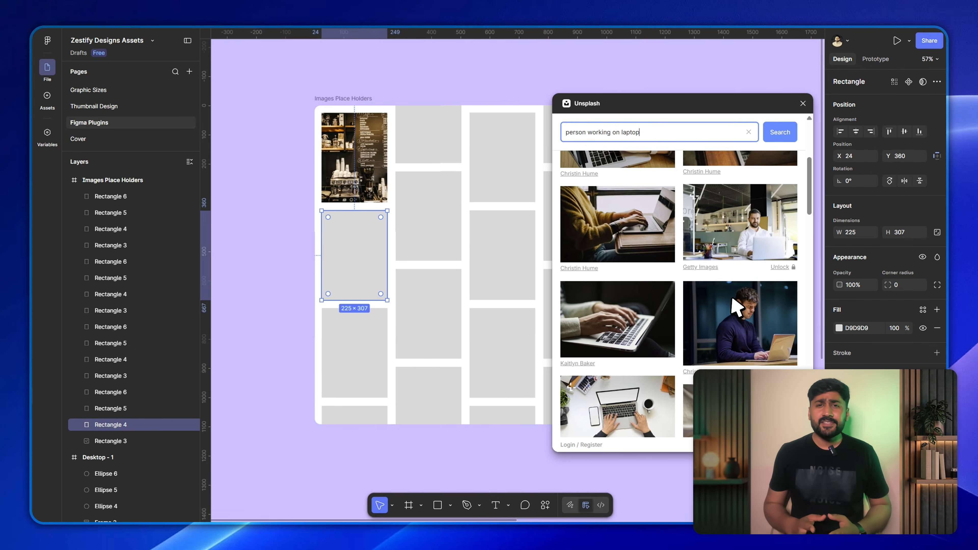
pyautogui.click(729, 256)
# Fill the third placeholder in the first column with an Unsplash photo from a "City skyline at night" search.
pyautogui.click(356, 354)
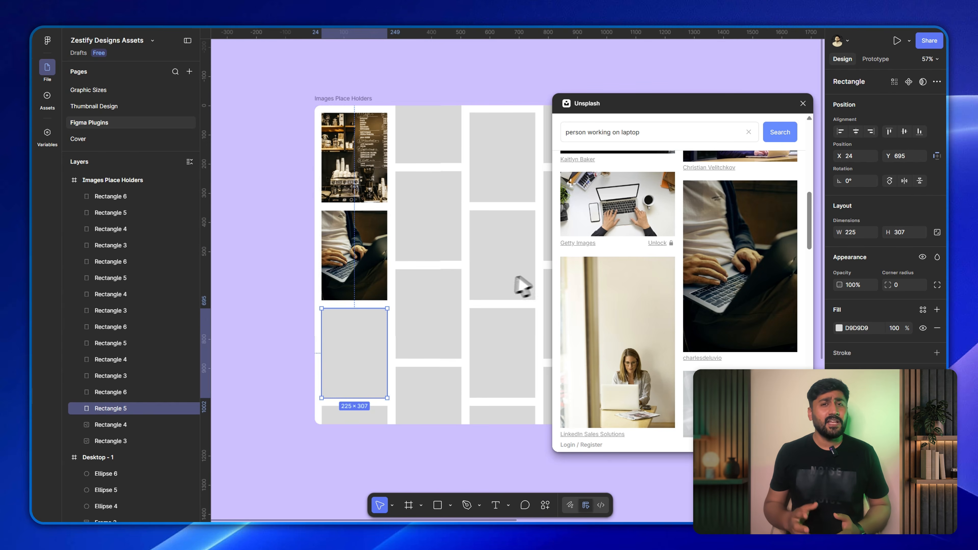
pyautogui.doubleClick(633, 132)
pyautogui.hotkey('ctrl', 'a')
pyautogui.press('BackSpace')
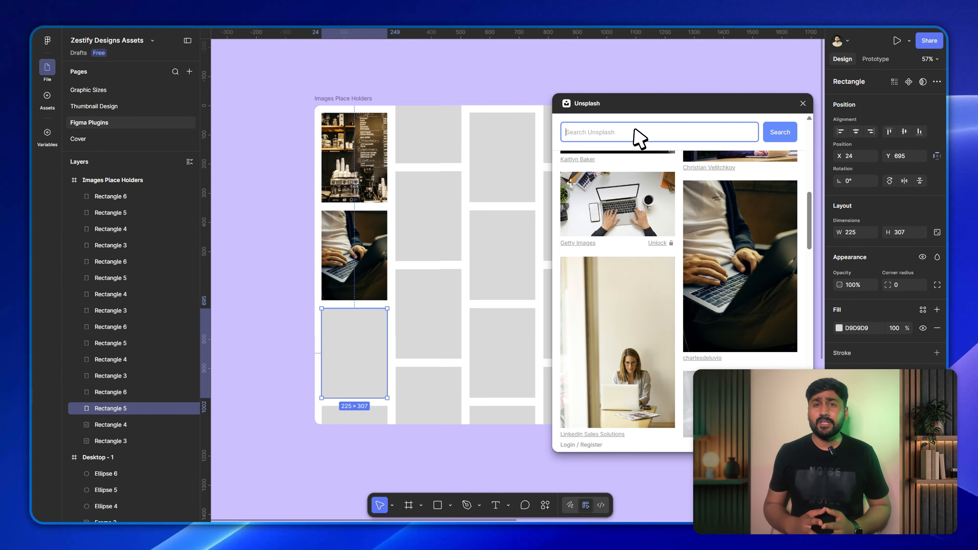
pyautogui.write('City skyline at')
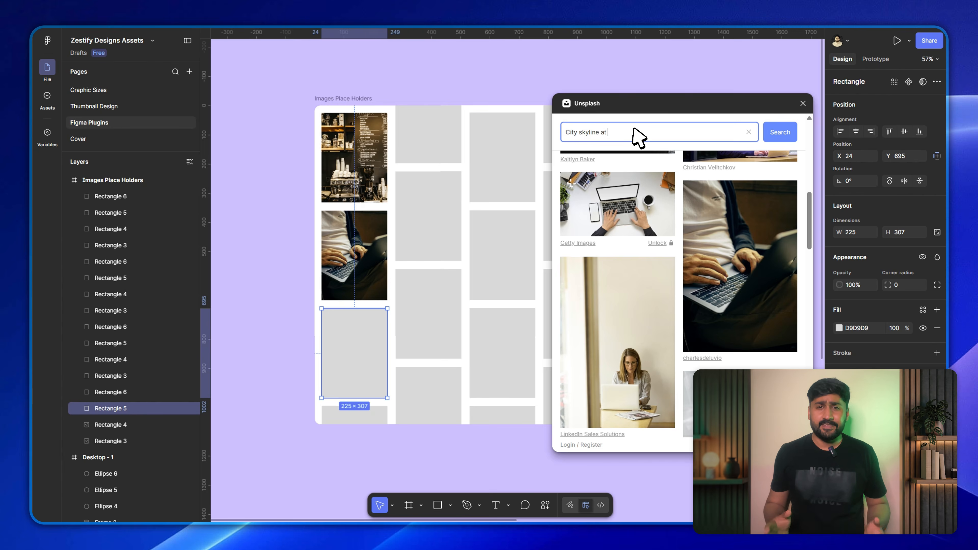
pyautogui.write(' night')
pyautogui.press('Return')
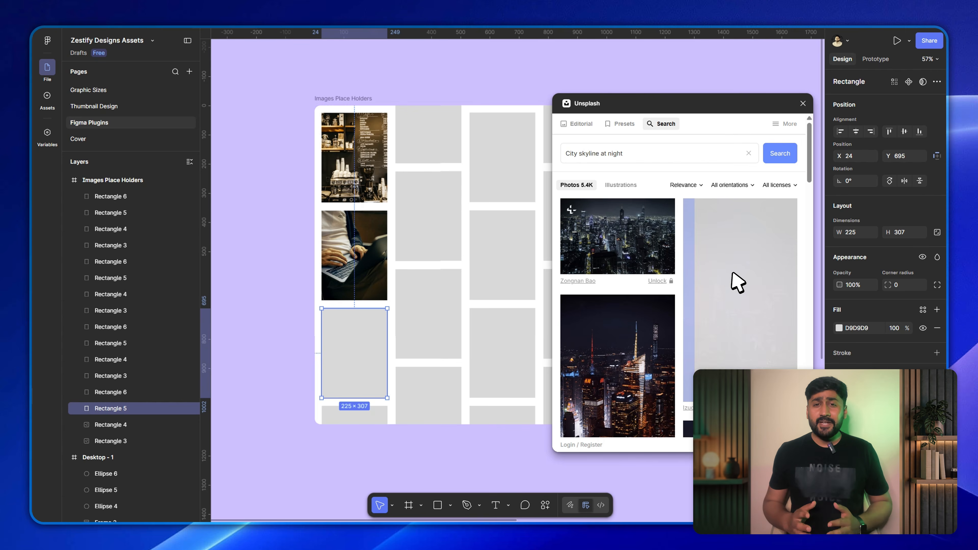
pyautogui.click(737, 283)
# Search Unsplash for "plumbers" and apply the photo of the worker in a yellow hard hat to the Desktop - 1 background rectangle.
pyautogui.click(491, 444)
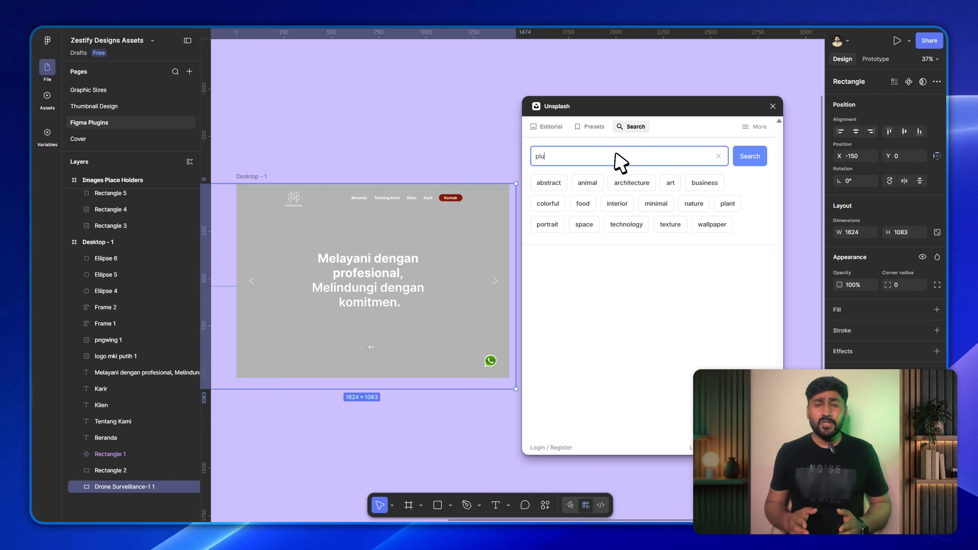
pyautogui.write('s')
pyautogui.press('Return')
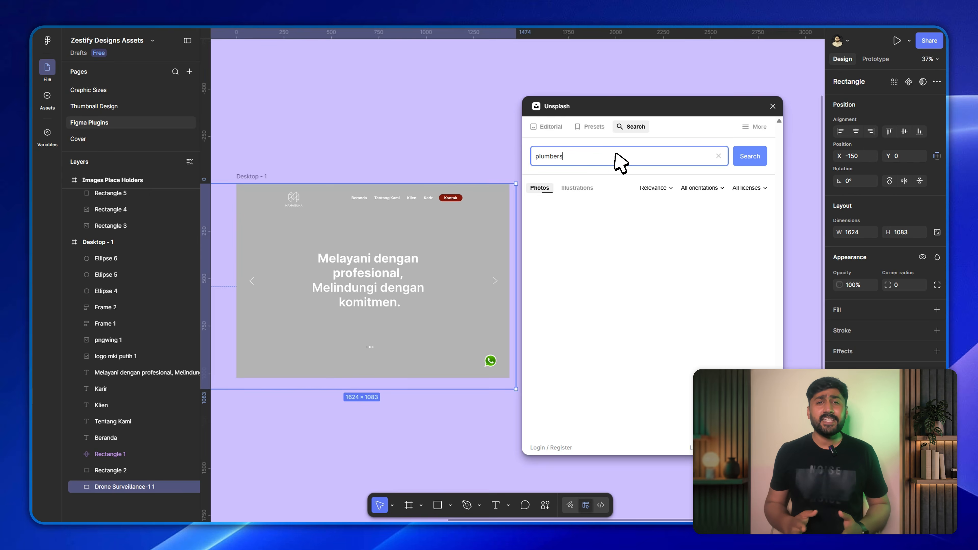
pyautogui.scroll(-5, 603, 289)
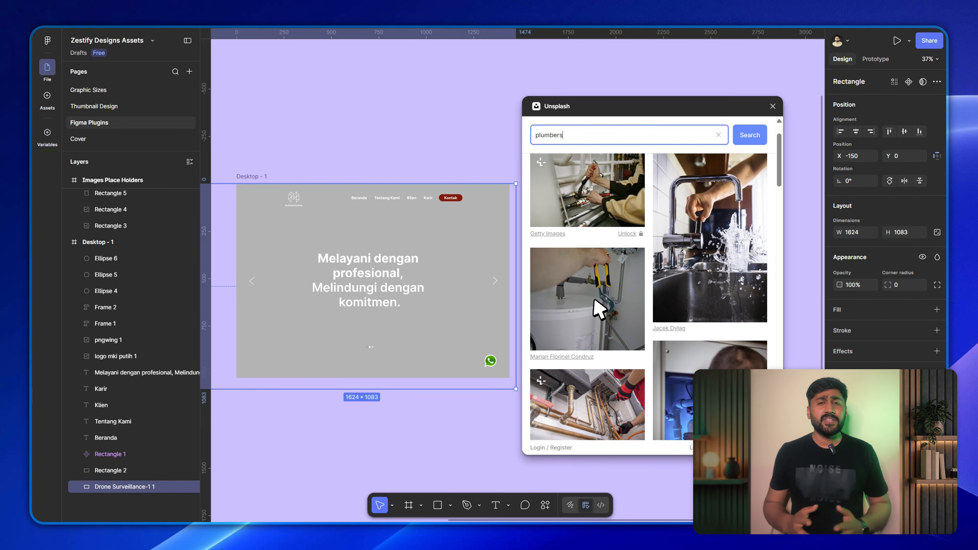
pyautogui.scroll(-4, 584, 299)
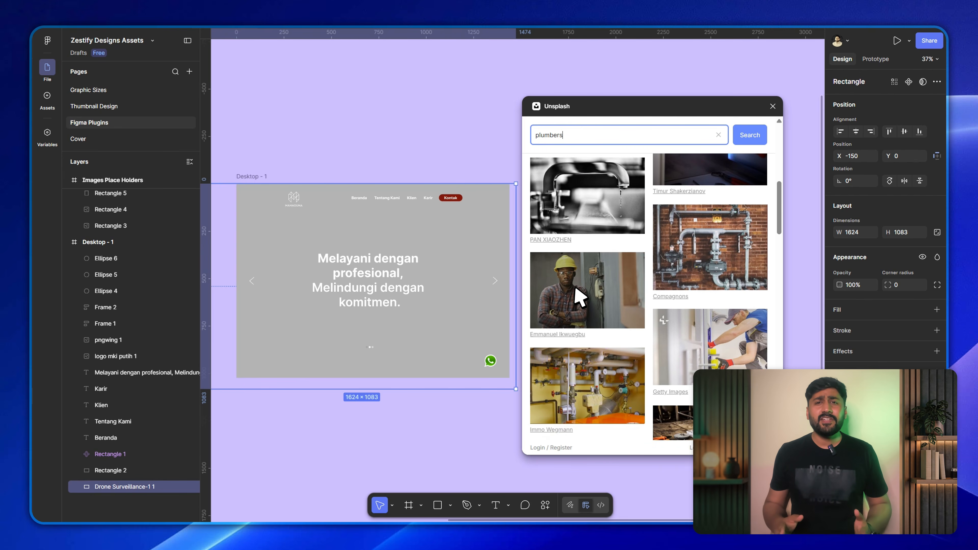
pyautogui.click(586, 286)
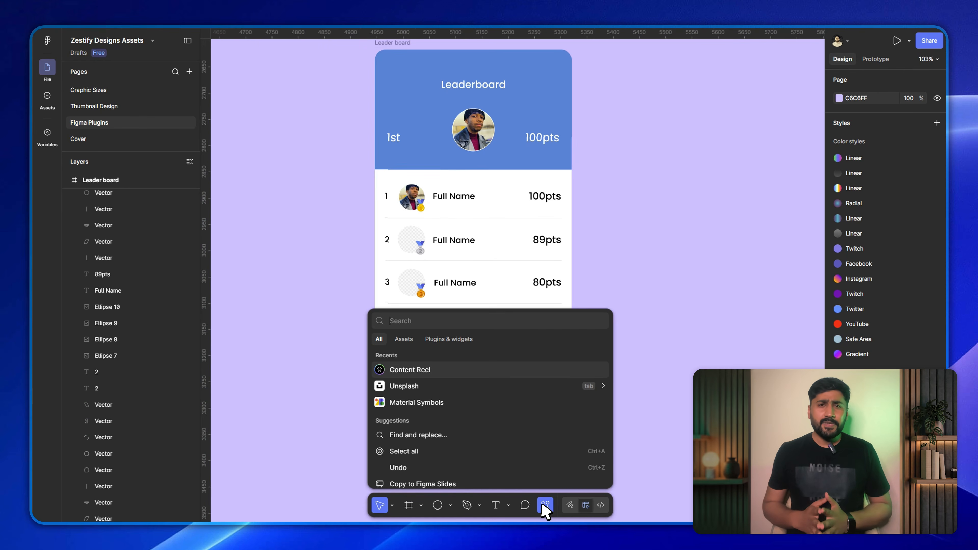
# Run the Content Reel plugin for the Leaderboard design and browse its favorite content sets.
pyautogui.press('Up')
pyautogui.press('Up')
pyautogui.press('Up')
pyautogui.press('Up')
pyautogui.press('Up')
pyautogui.press('Up')
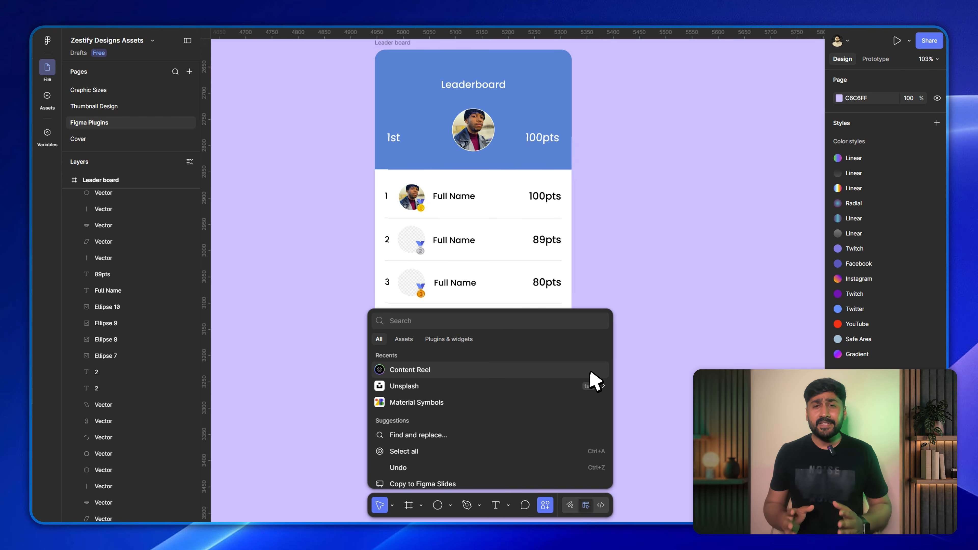
pyautogui.press('Return')
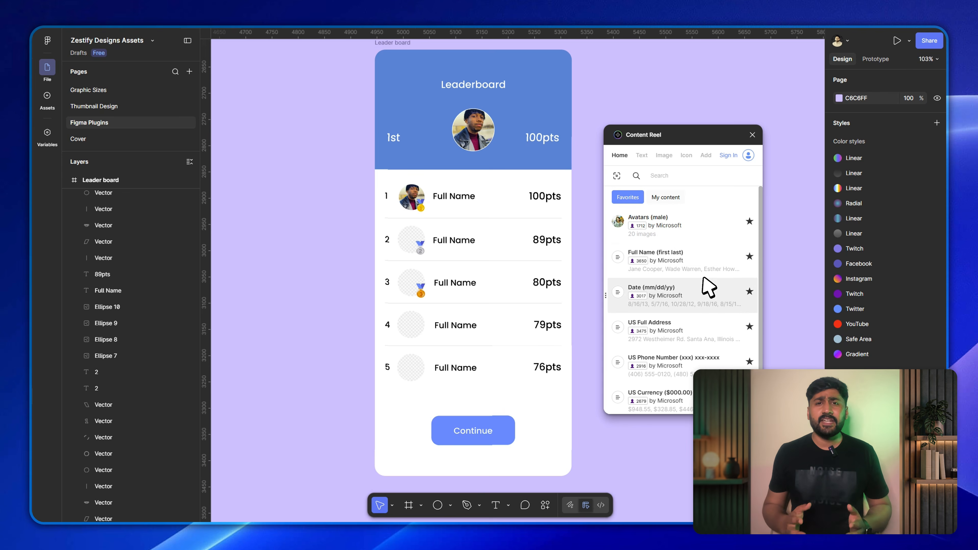
pyautogui.scroll(-1, 704, 278)
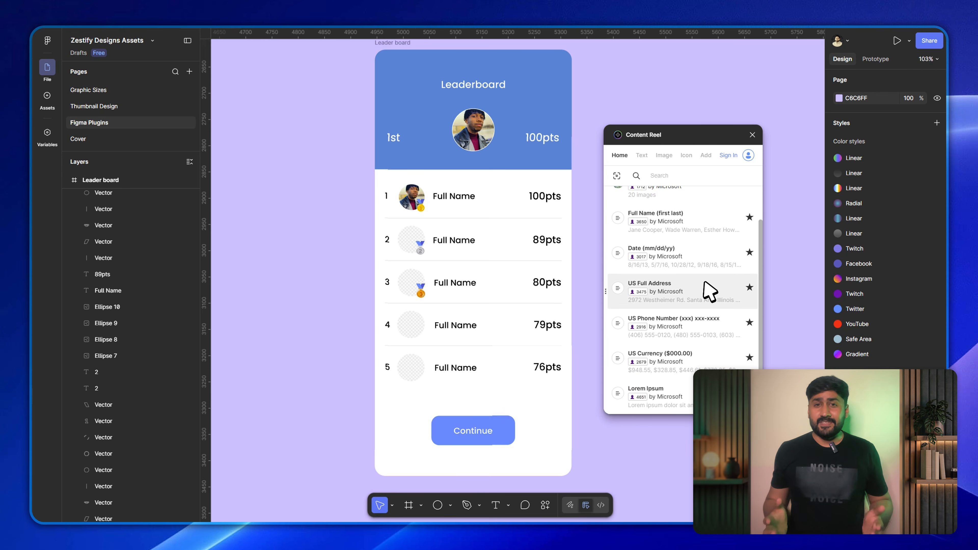
# Replace all five "Full Name" texts in the leaderboard rows with Content Reel's Full Name (first last) text set.
pyautogui.click(468, 197)
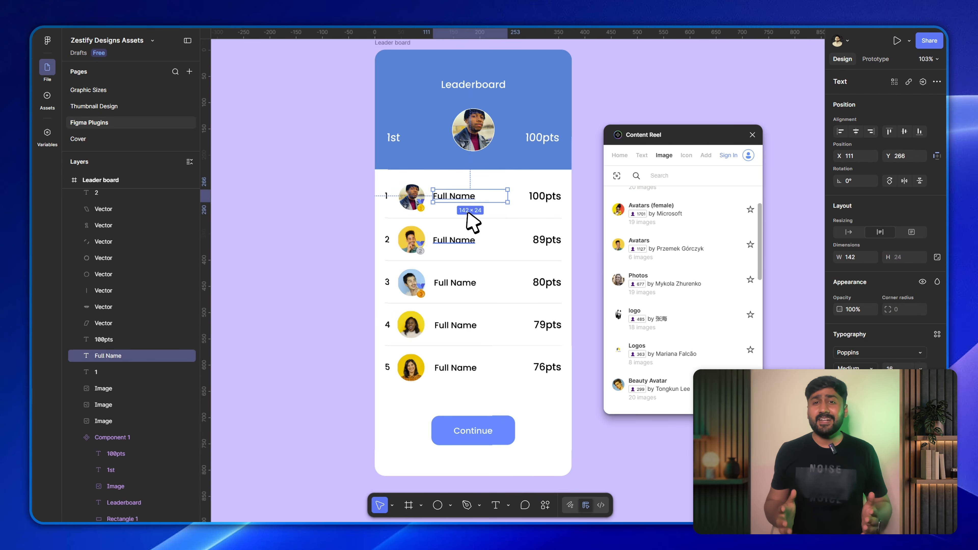
pyautogui.keyDown('shift'); pyautogui.click(467, 241); pyautogui.keyUp('shift')
pyautogui.keyDown('shift'); pyautogui.click(469, 282); pyautogui.keyUp('shift')
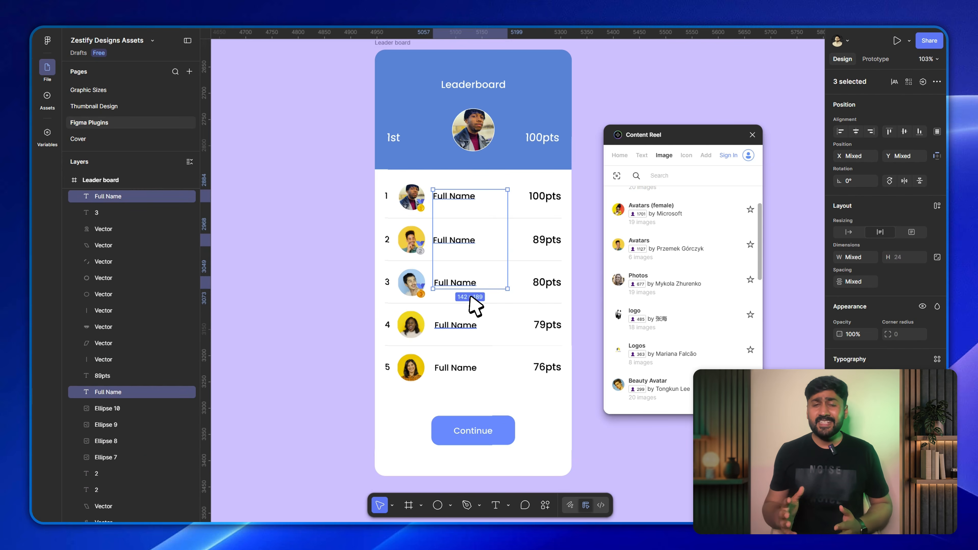
pyautogui.keyDown('shift'); pyautogui.click(473, 326); pyautogui.keyUp('shift')
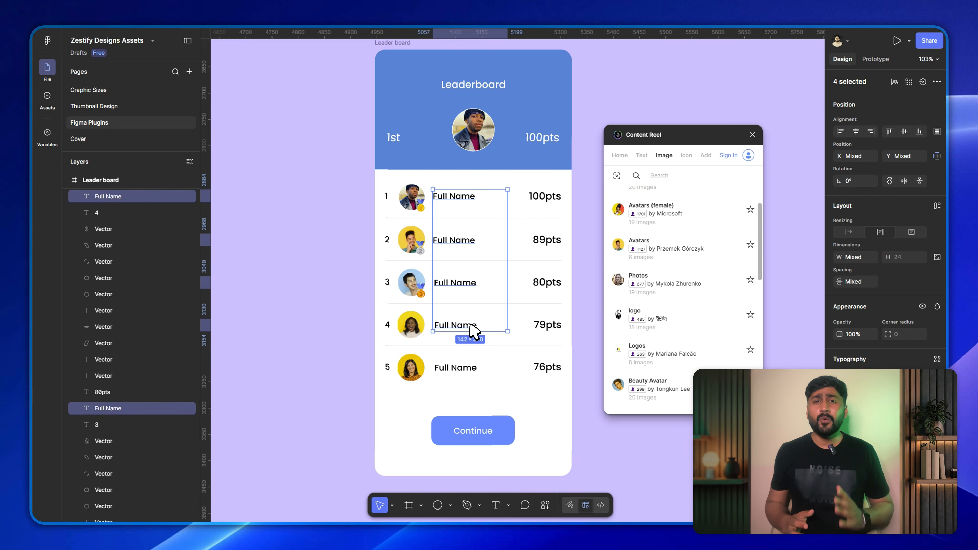
pyautogui.keyDown('shift'); pyautogui.click(476, 366); pyautogui.keyUp('shift')
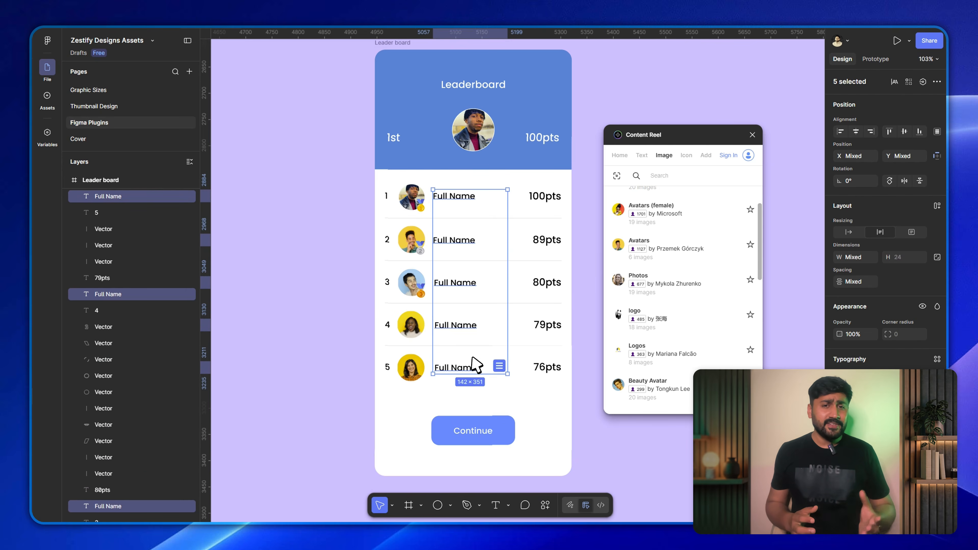
pyautogui.click(641, 154)
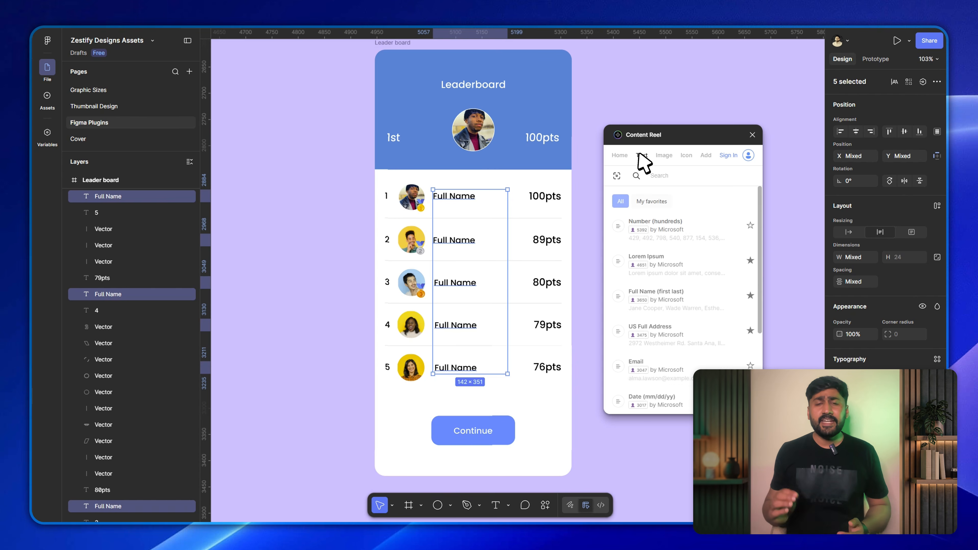
pyautogui.scroll(-1, 687, 229)
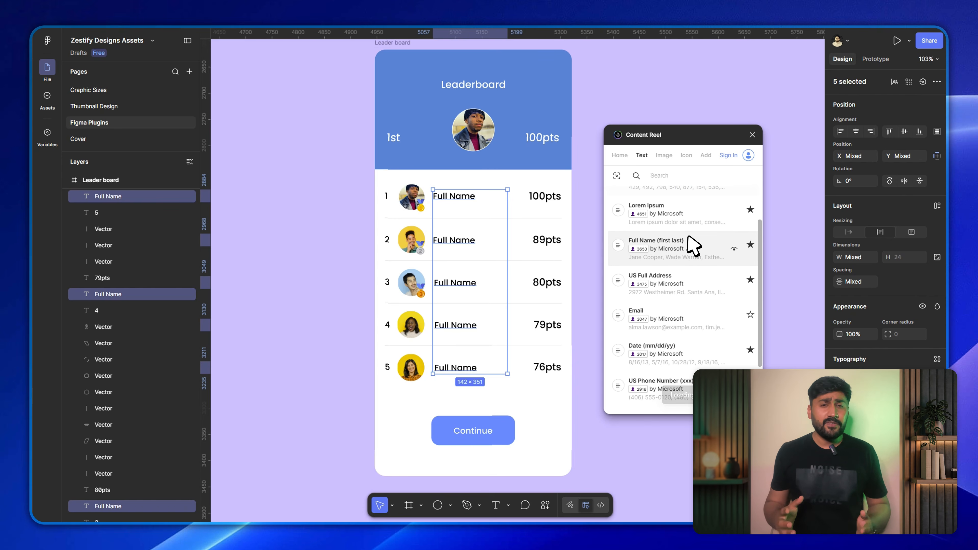
pyautogui.click(699, 247)
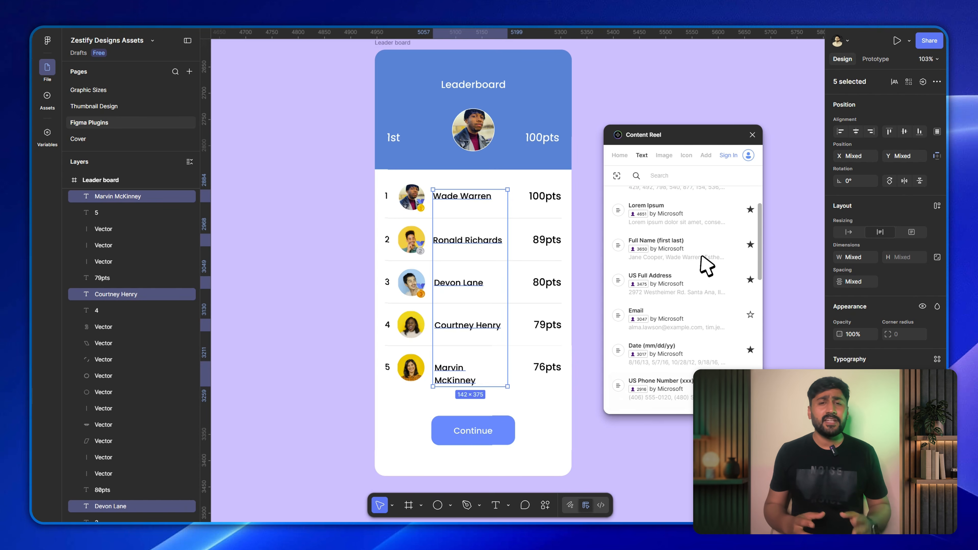
# Widen the name text in the fifth leaderboard row to 153 so it fits on one line.
pyautogui.click(637, 430)
pyautogui.click(469, 381)
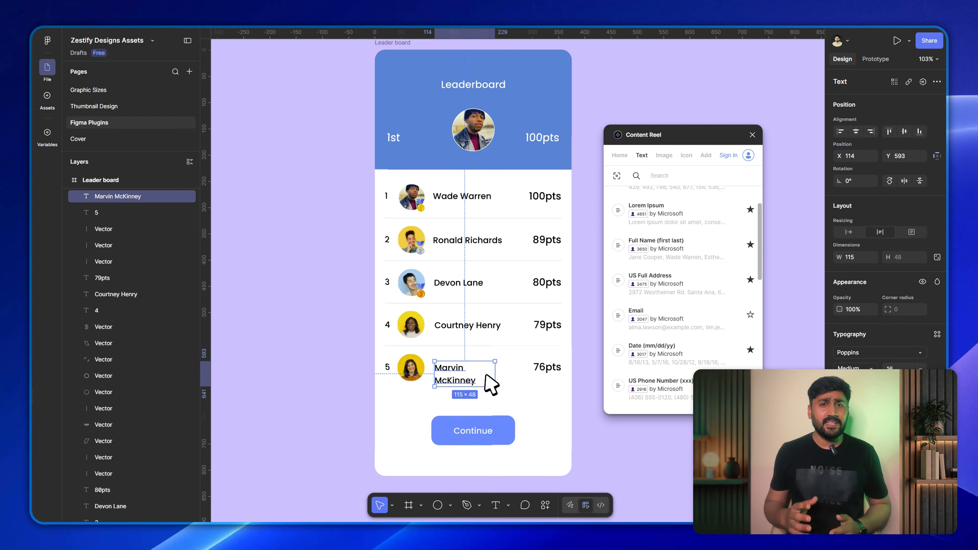
pyautogui.moveTo(486, 375); pyautogui.dragTo(505, 371)
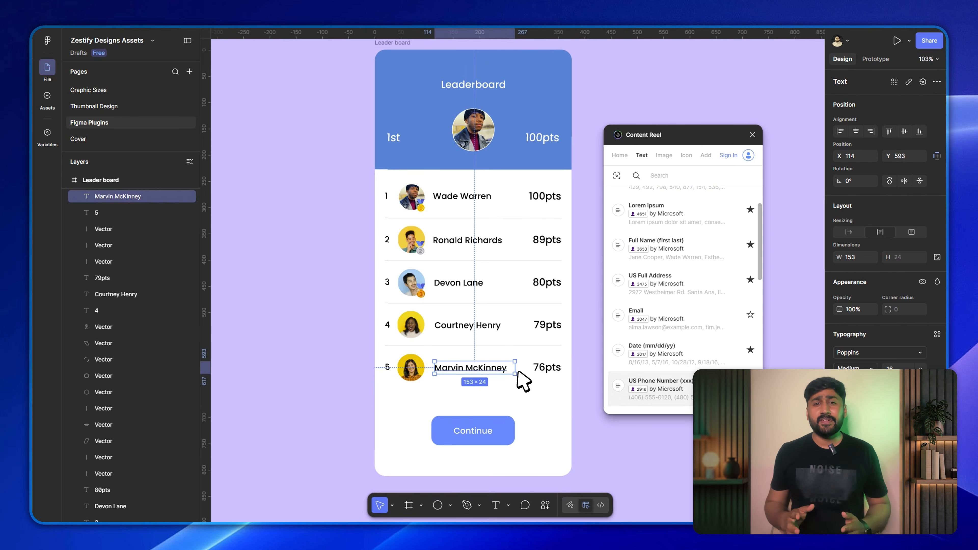
pyautogui.click(595, 428)
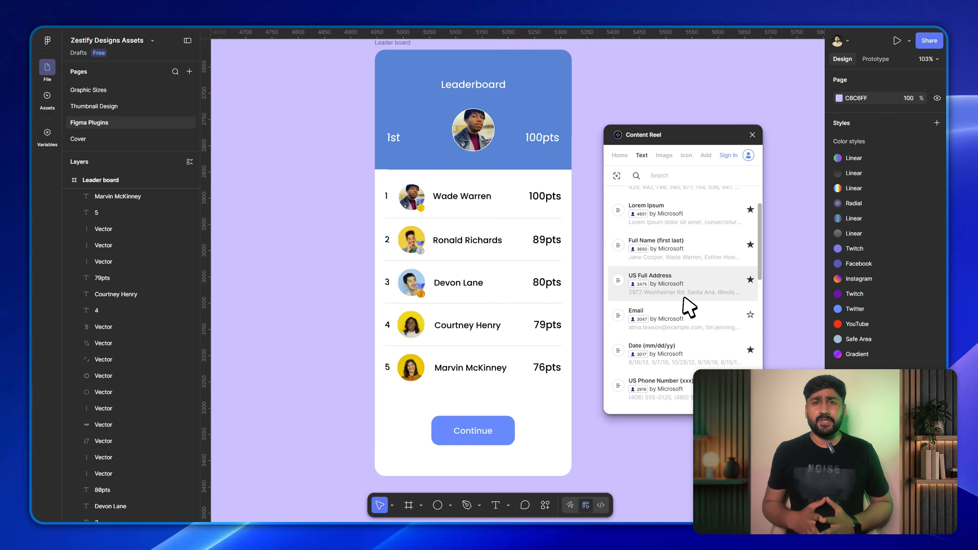
# Browse further through Content Reel's text sets, past the date, phone number, currency and company entries.
pyautogui.scroll(-2, 689, 307)
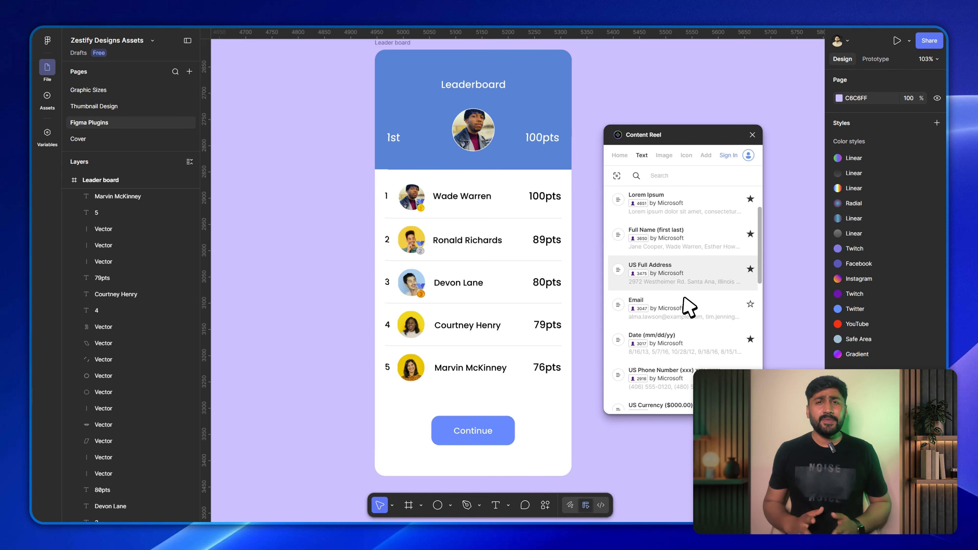
pyautogui.scroll(-10, 689, 307)
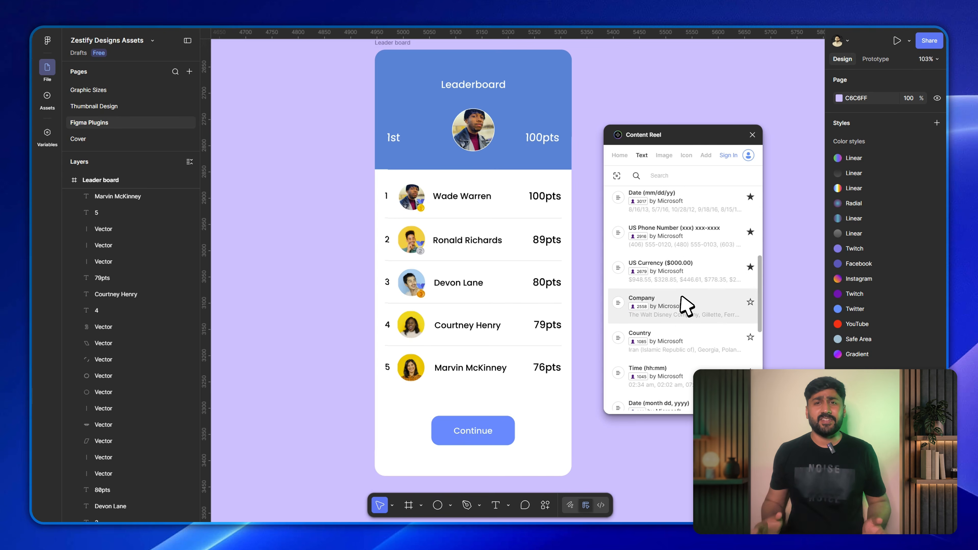
pyautogui.scroll(-5, 685, 306)
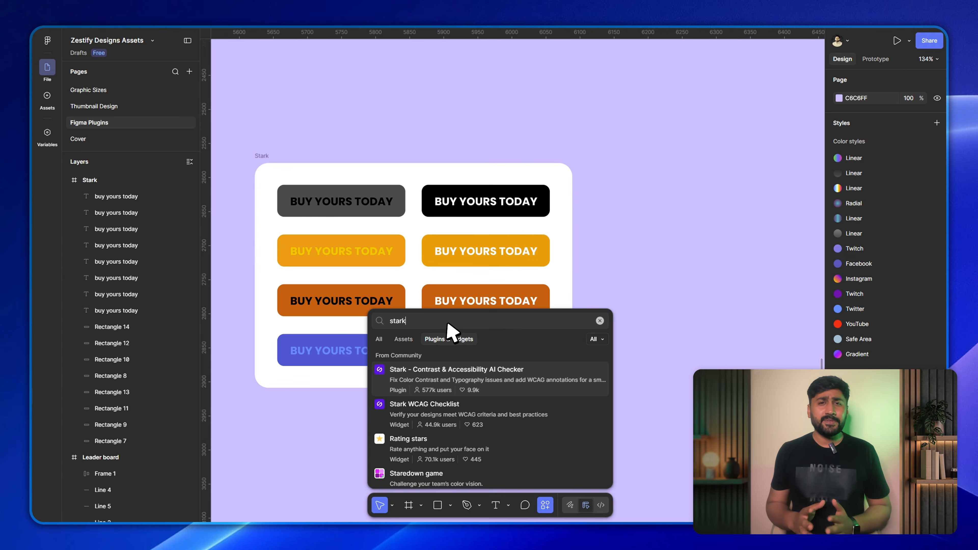
# Run the Stark - Contrast & Accessibility AI Checker plugin and open its Contrast tool.
pyautogui.click(554, 371)
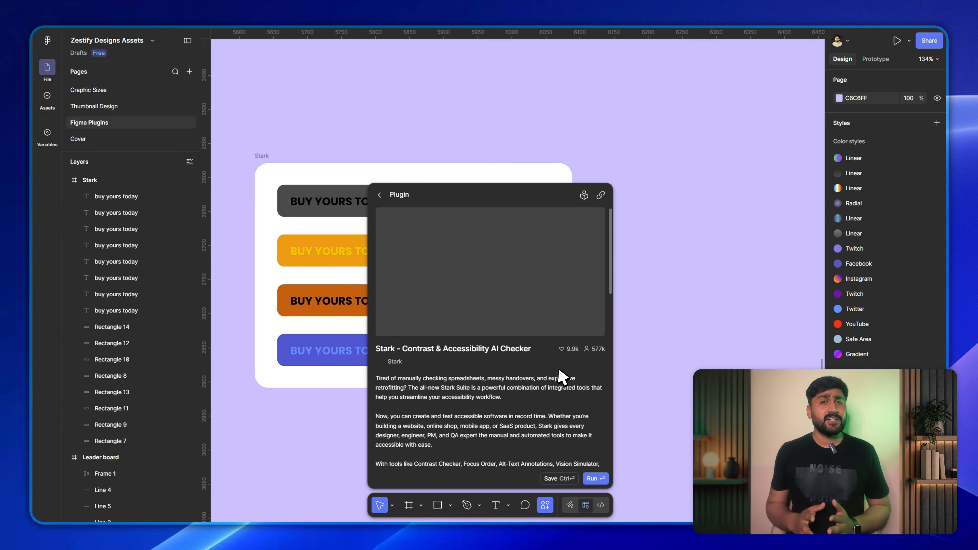
pyautogui.click(600, 477)
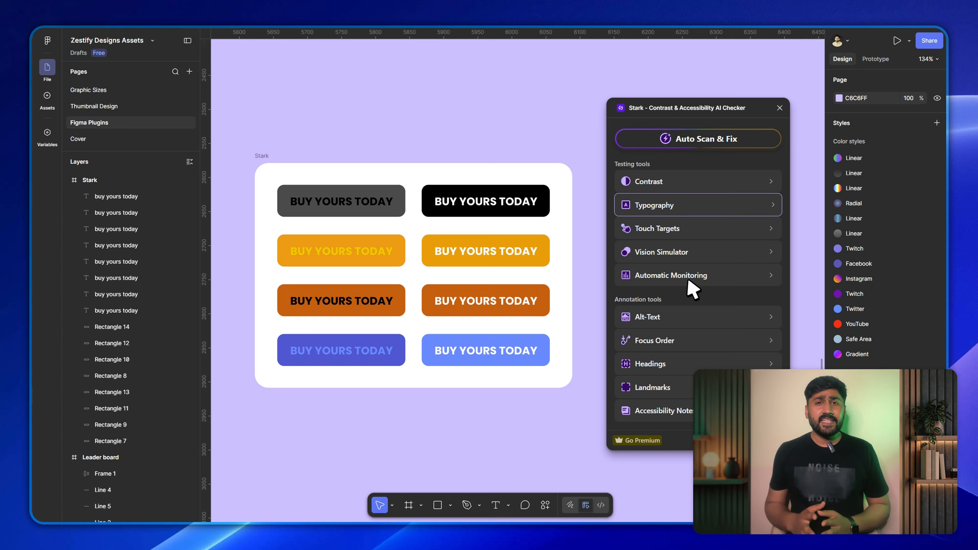
pyautogui.click(708, 179)
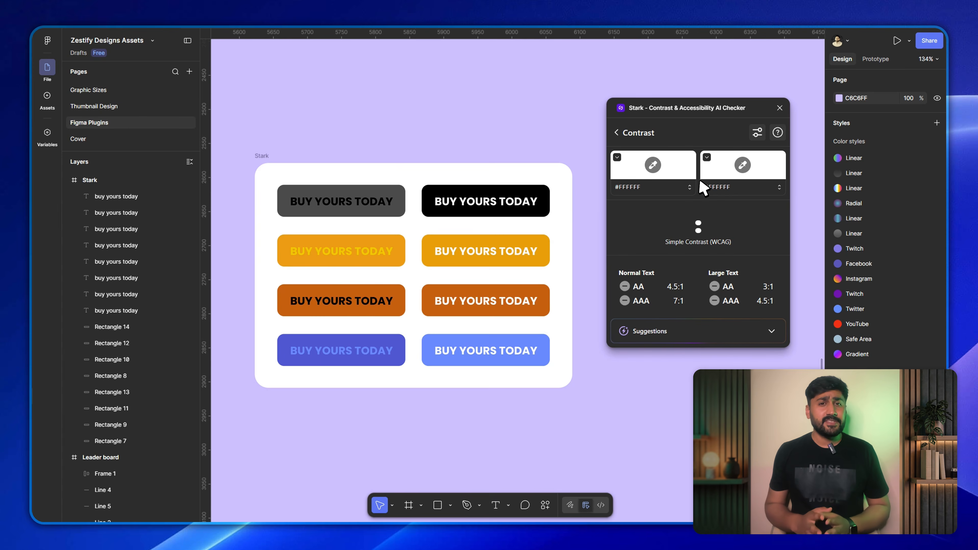
# Check the text-to-background contrast of the dark gray button and the black button in the first row.
pyautogui.click(392, 188)
pyautogui.keyDown('shift'); pyautogui.click(365, 199); pyautogui.keyUp('shift')
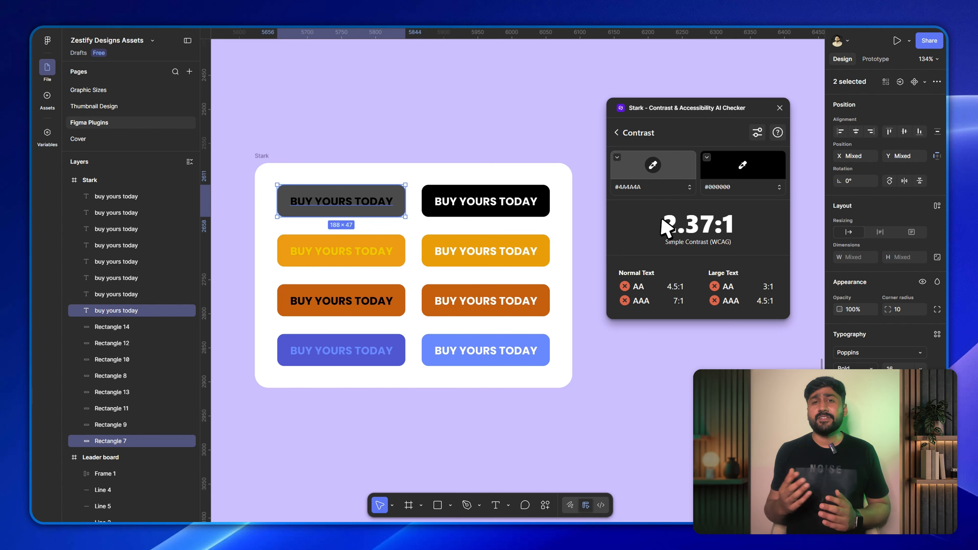
pyautogui.click(478, 182)
pyautogui.click(481, 189)
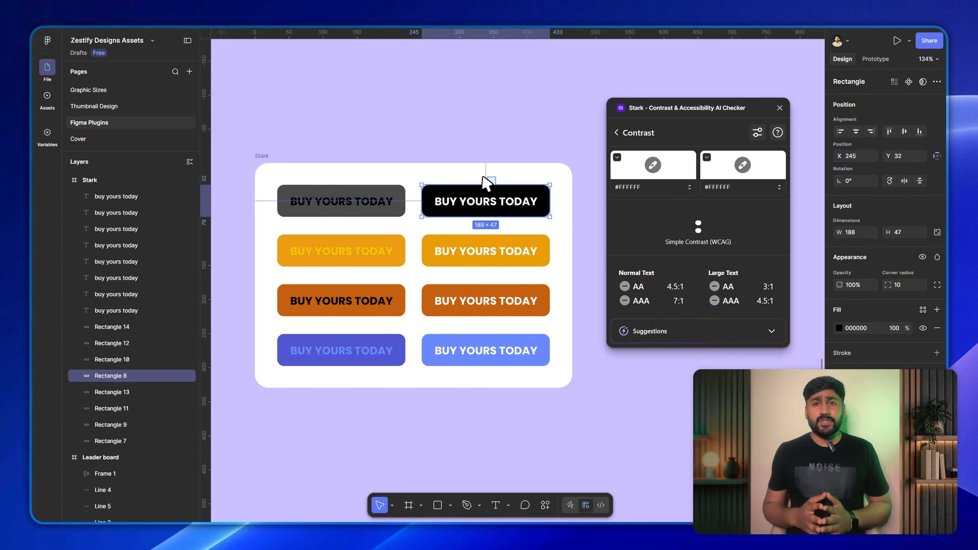
pyautogui.keyDown('shift'); pyautogui.click(471, 205); pyautogui.keyUp('shift')
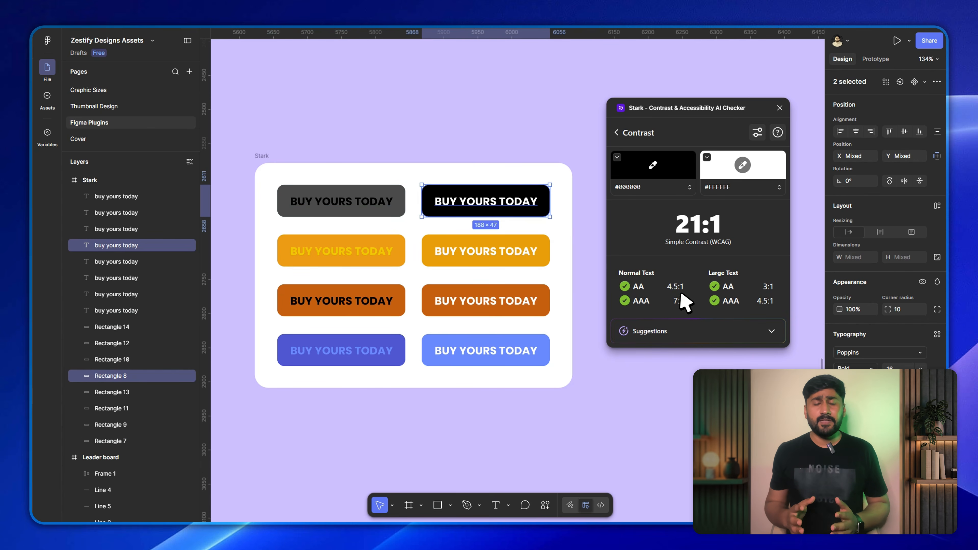
pyautogui.click(431, 276)
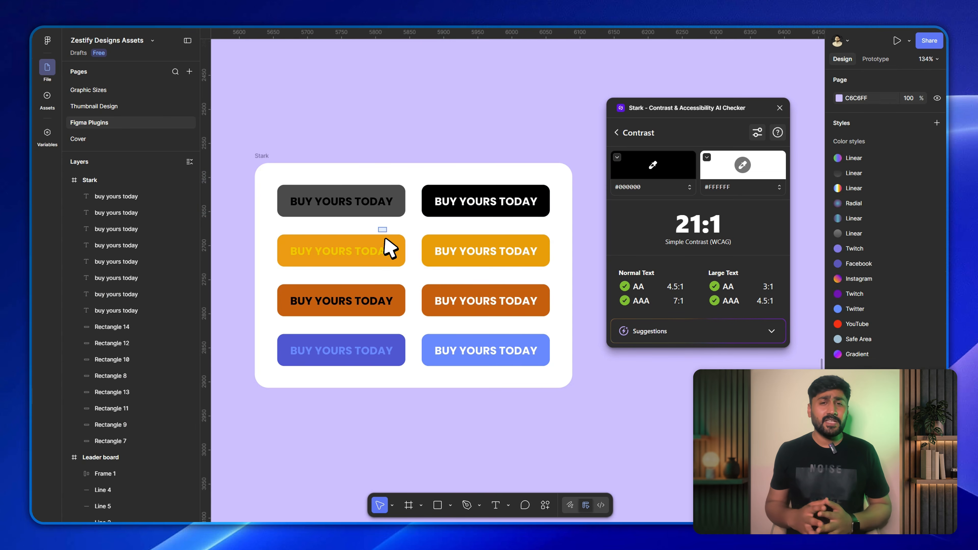
# Check the contrast of the yellow-text and white-text orange buttons in the second row.
pyautogui.click(388, 247)
pyautogui.keyDown('shift'); pyautogui.click(356, 260); pyautogui.keyUp('shift')
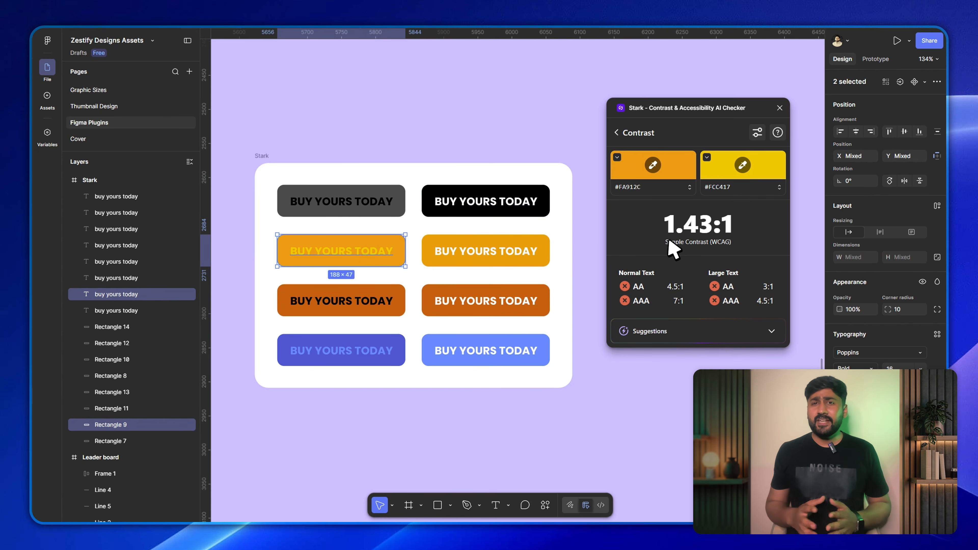
pyautogui.click(502, 232)
pyautogui.click(505, 243)
pyautogui.keyDown('shift'); pyautogui.click(471, 267); pyautogui.keyUp('shift')
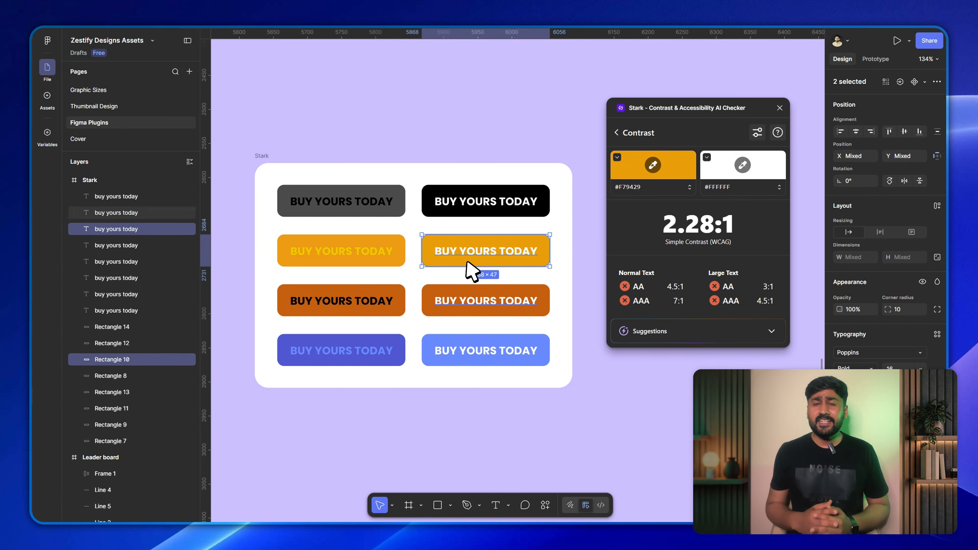
# Check the contrast of the light blue button and the darker blue button in the last row.
pyautogui.click(484, 330)
pyautogui.click(486, 348)
pyautogui.keyDown('shift'); pyautogui.click(455, 362); pyautogui.keyUp('shift')
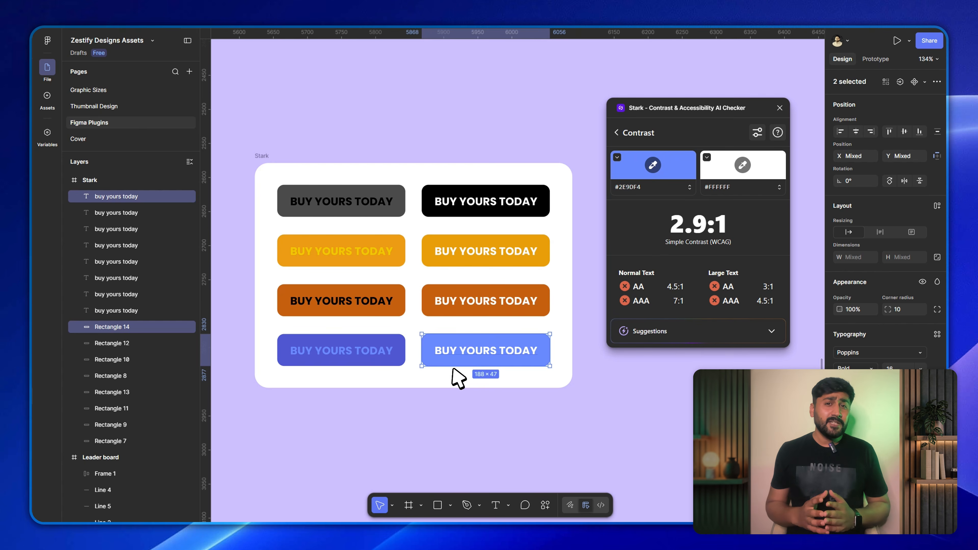
pyautogui.click(376, 327)
pyautogui.click(381, 339)
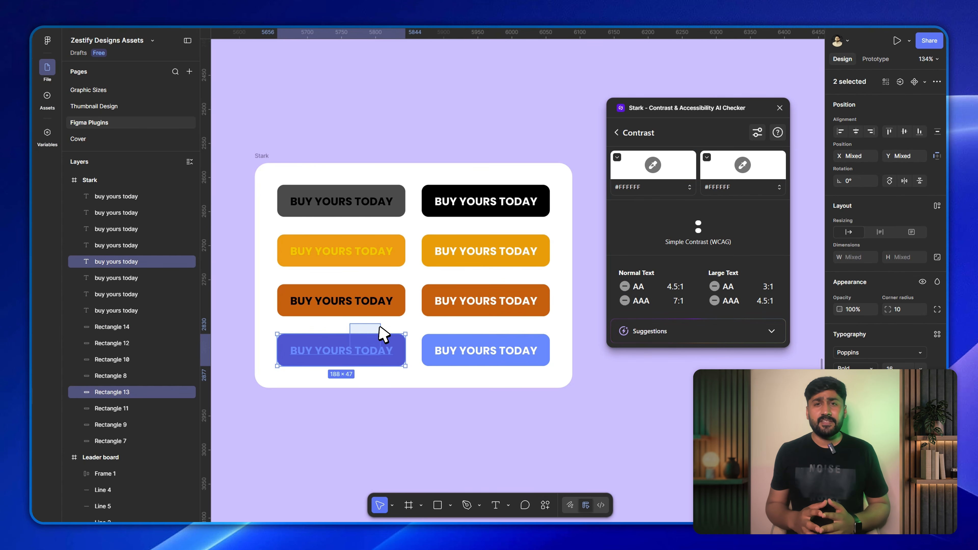
pyautogui.keyDown('shift'); pyautogui.click(350, 356); pyautogui.keyUp('shift')
pyautogui.click(386, 381)
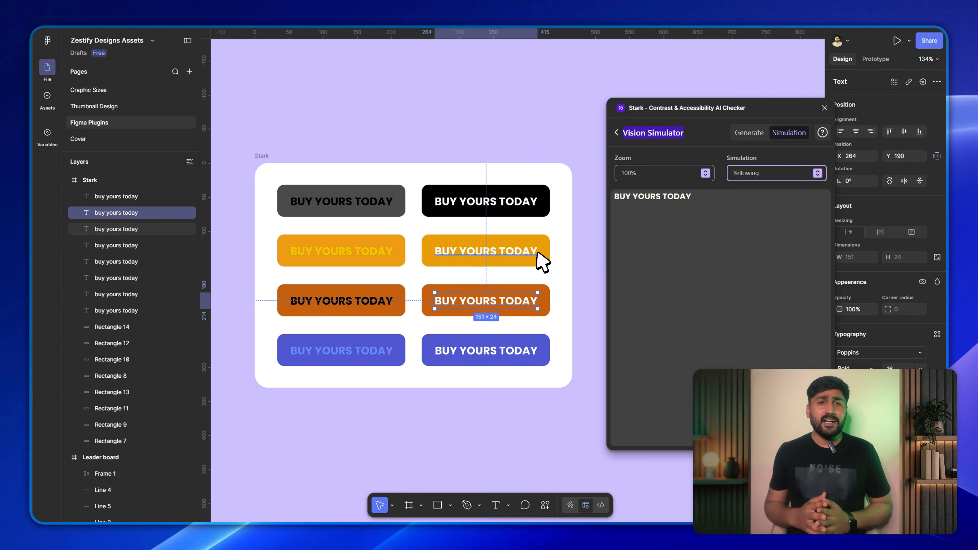
# Preview the dark gray button's text in Stark's Vision Simulator with the Protanopia and Tritanopia simulations.
pyautogui.click(534, 254)
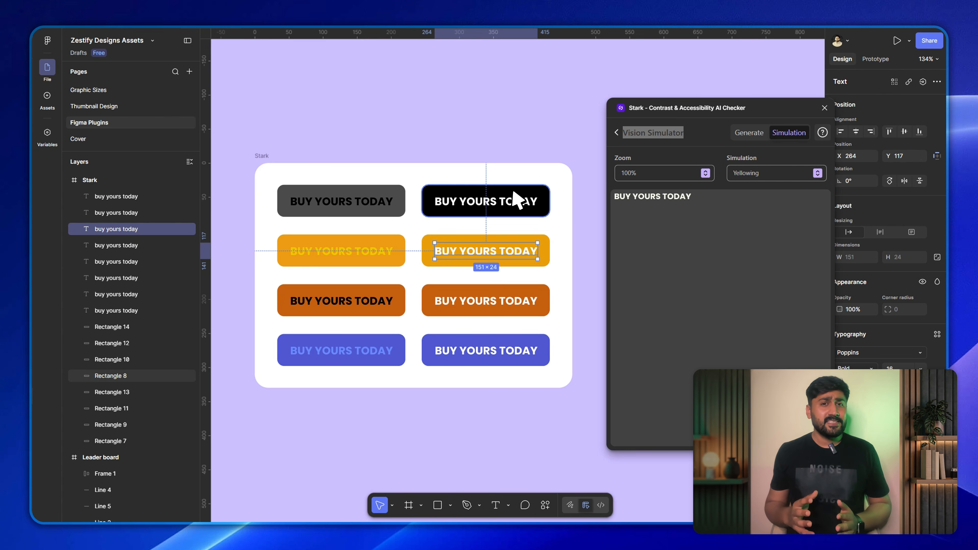
pyautogui.click(387, 205)
pyautogui.click(816, 174)
pyautogui.click(803, 200)
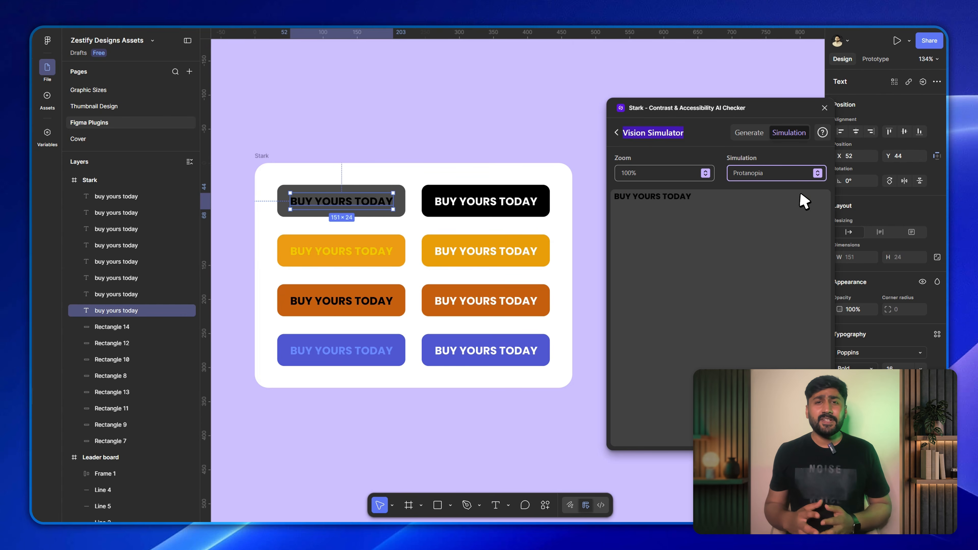
pyautogui.click(817, 173)
pyautogui.click(799, 212)
pyautogui.click(817, 174)
pyautogui.click(794, 229)
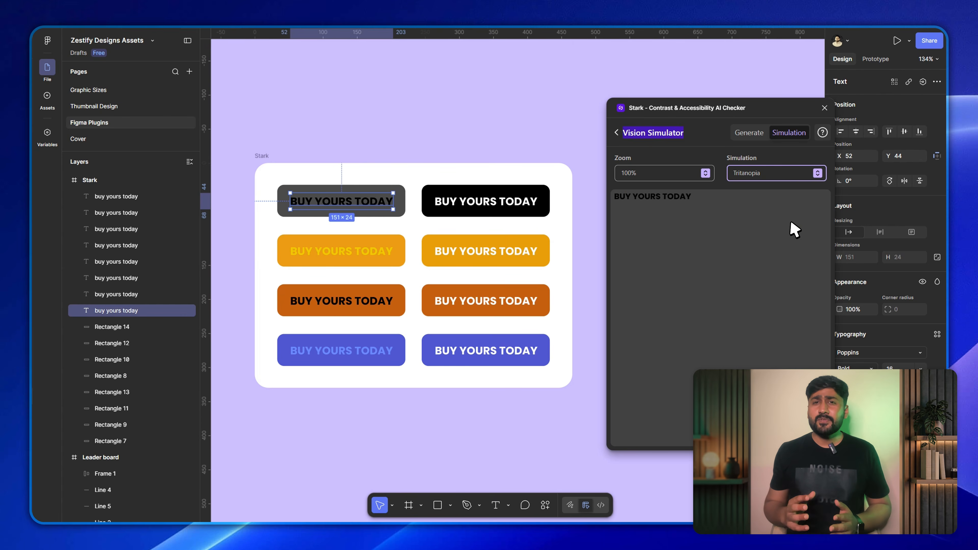
# Preview the dark gray button's text with the Blurred and Bright Light simulations, then clear the selection.
pyautogui.click(817, 173)
pyautogui.click(788, 240)
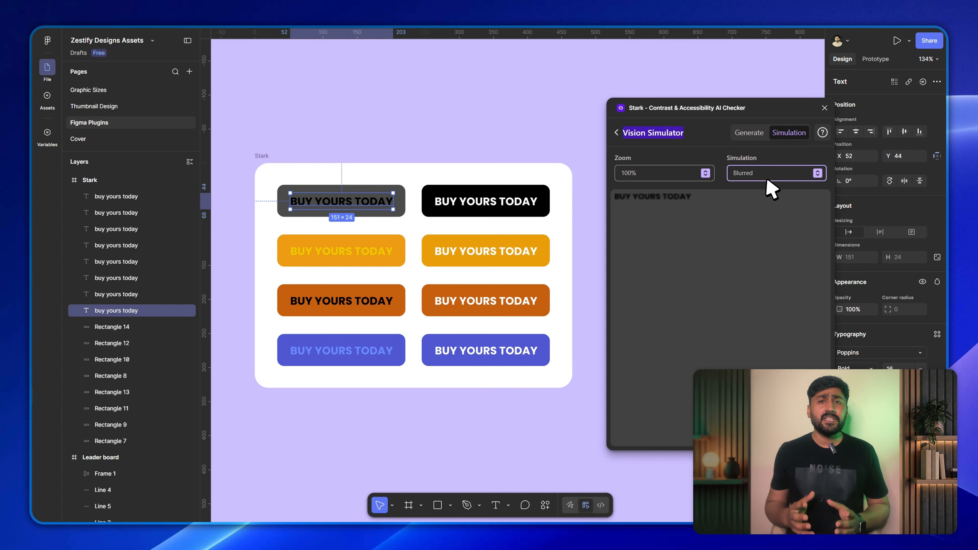
pyautogui.press('Down')
pyautogui.press('Down')
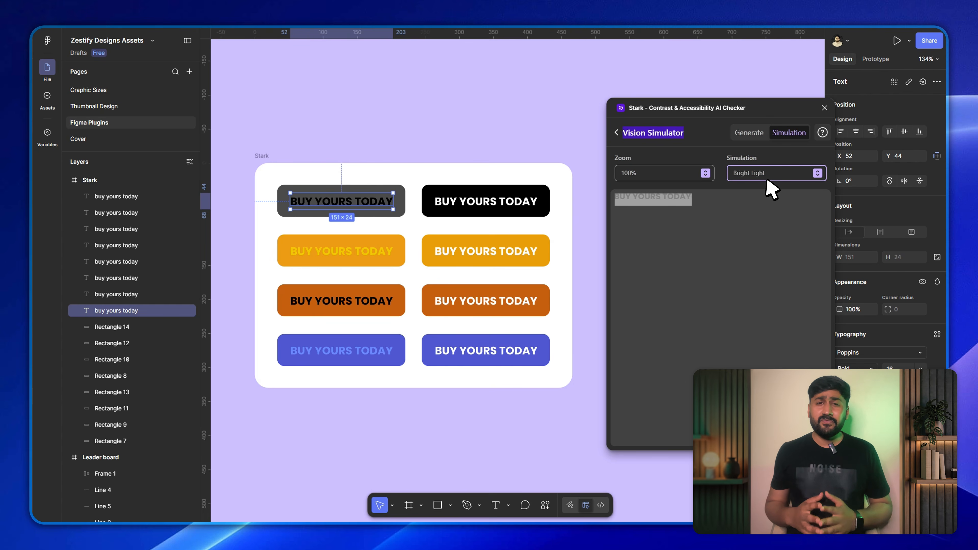
pyautogui.click(632, 320)
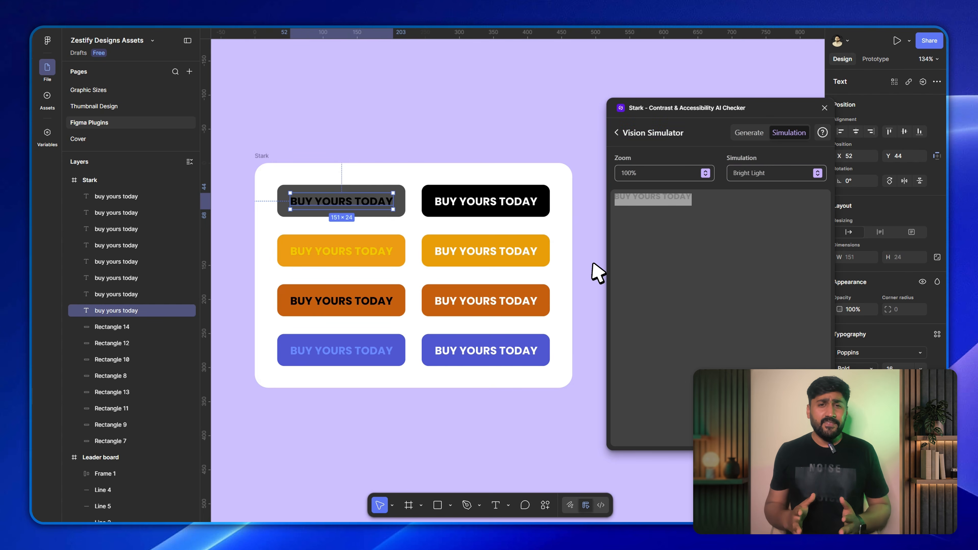
pyautogui.click(598, 273)
# Look through Stark's Automatic Monitoring, Focus Order and Headings tools, returning to the tool list.
pyautogui.click(616, 133)
pyautogui.click(678, 216)
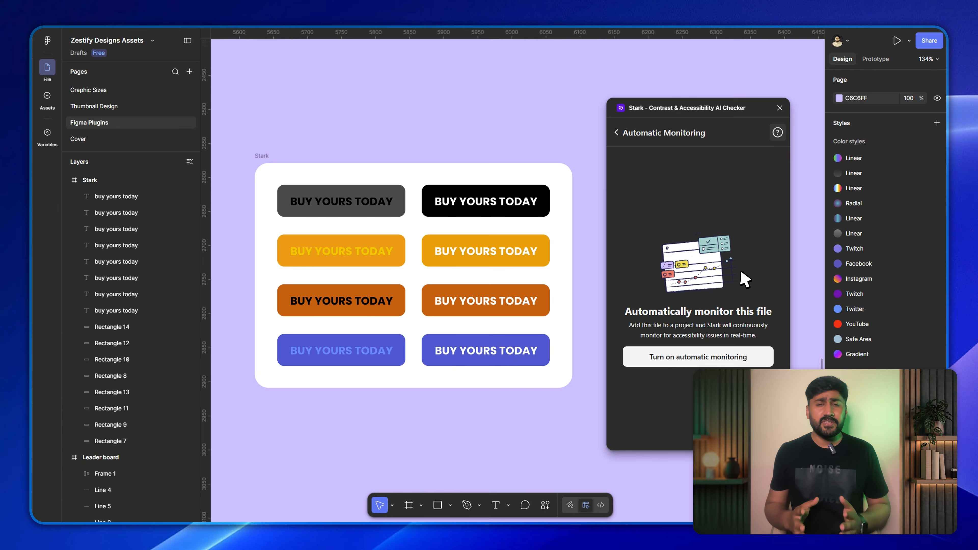
pyautogui.click(617, 133)
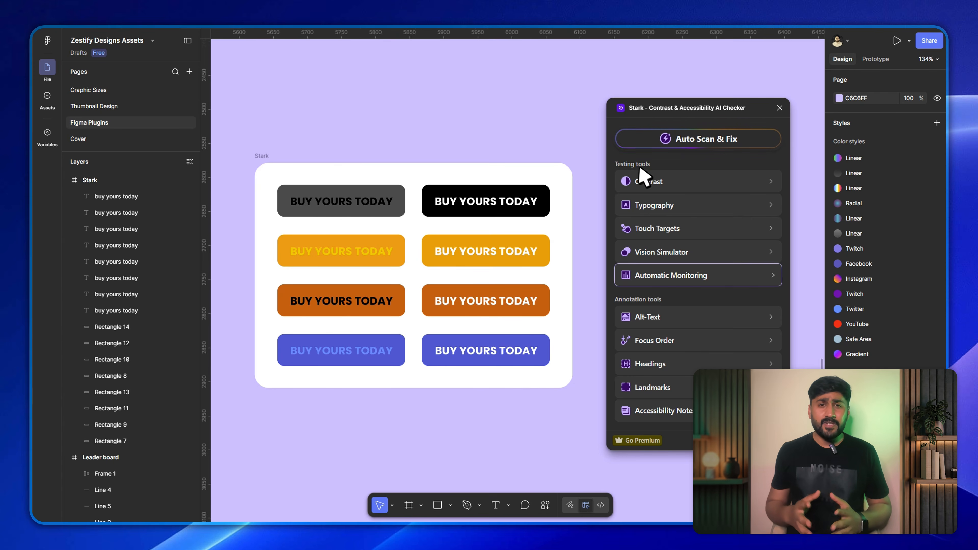
pyautogui.click(696, 345)
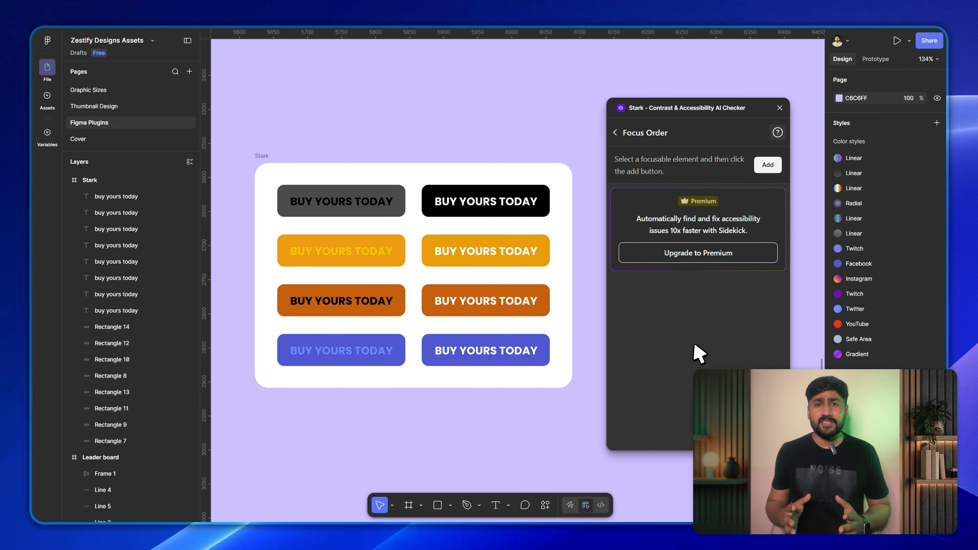
pyautogui.click(617, 133)
pyautogui.click(698, 366)
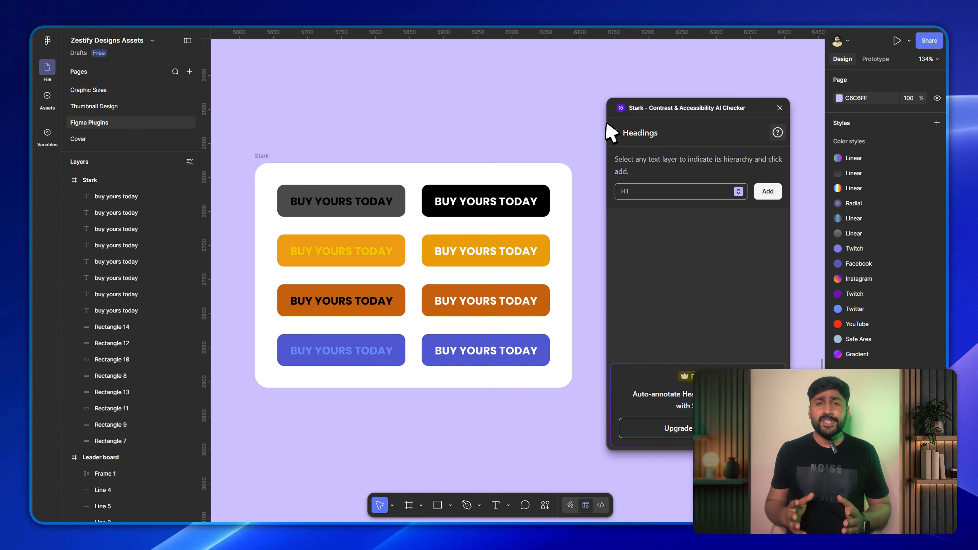
pyautogui.click(615, 133)
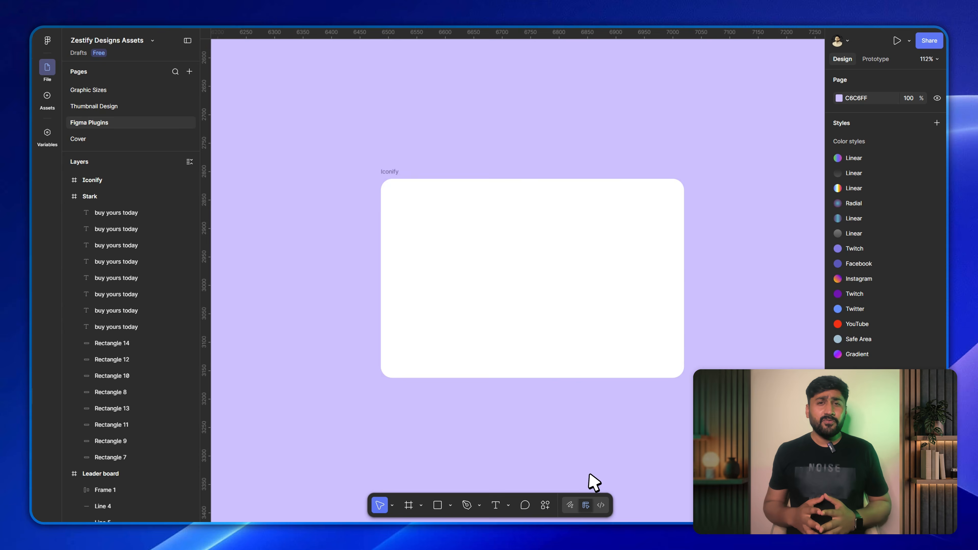
# Place the Iconify Icons Library plugin window beside the empty Iconify frame so both are fully visible.
pyautogui.moveTo(468, 108); pyautogui.dragTo(677, 92)
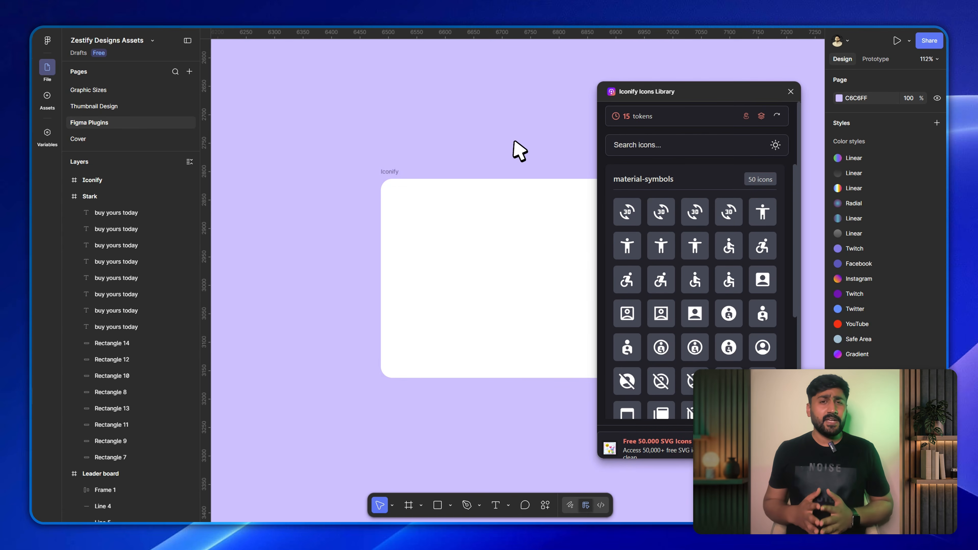
pyautogui.hscroll(3, 422, 178)
pyautogui.moveTo(418, 170); pyautogui.dragTo(403, 168)
pyautogui.moveTo(682, 95); pyautogui.dragTo(680, 91)
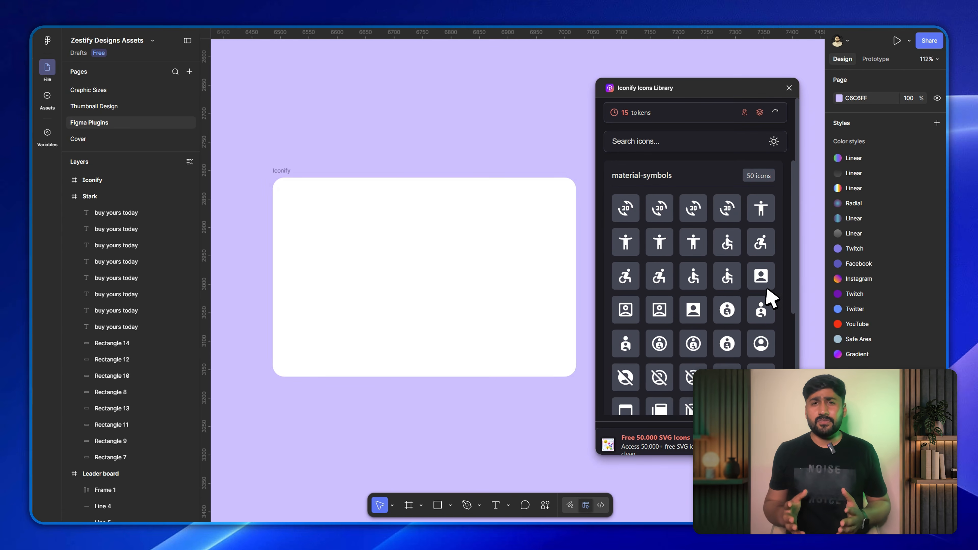
# Browse the material-symbols icon sets in Iconify Icons Library and open its Token Management details.
pyautogui.scroll(-10, 762, 271)
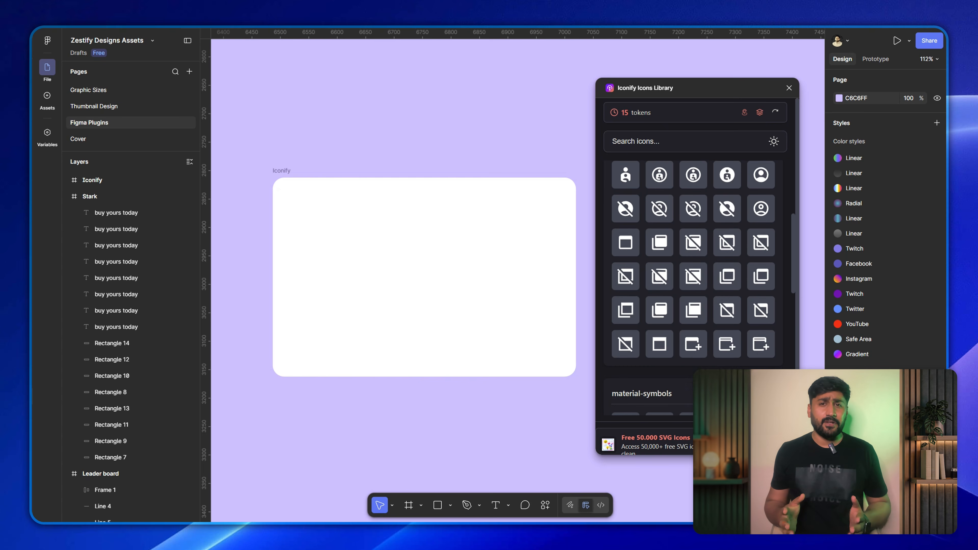
pyautogui.scroll(-4, 720, 364)
pyautogui.click(701, 397)
pyautogui.scroll(-10, 701, 358)
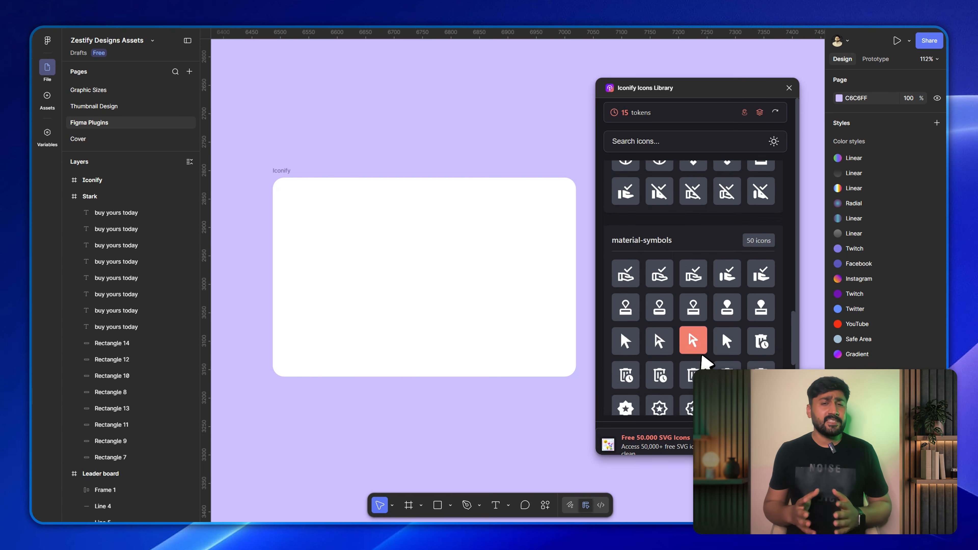
pyautogui.scroll(20, 751, 220)
pyautogui.scroll(2, 755, 162)
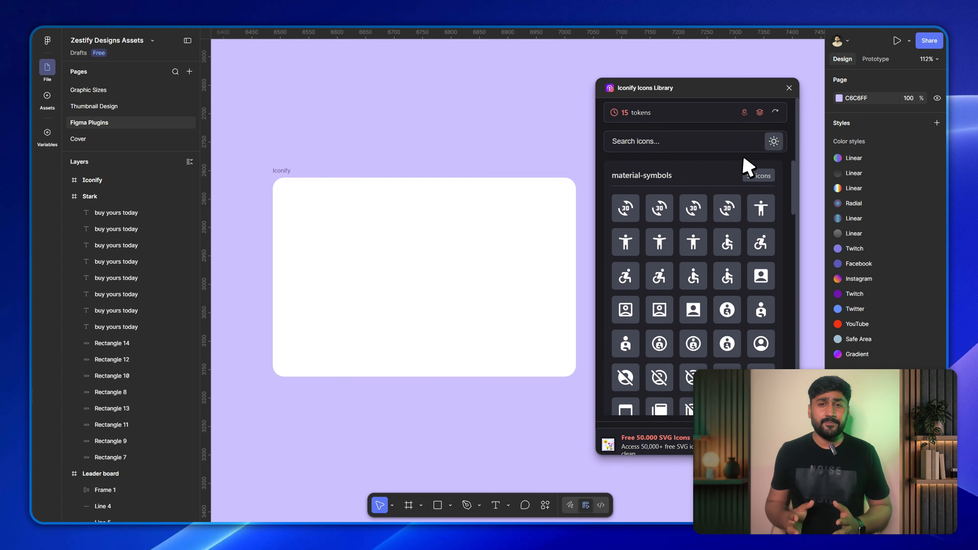
pyautogui.click(760, 114)
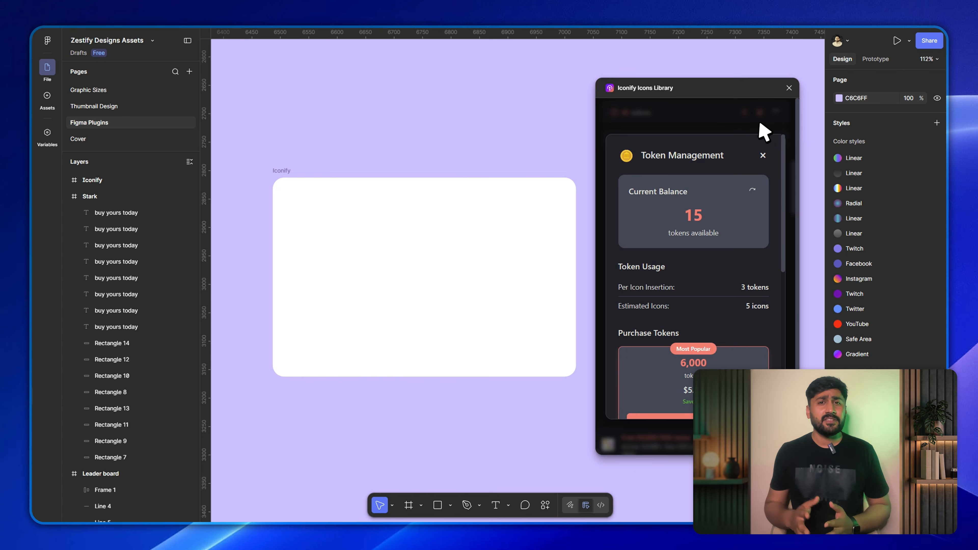
# Review the purchasable token packages, close the Token Management details, and browse further down the material-symbols icons.
pyautogui.scroll(-8, 732, 299)
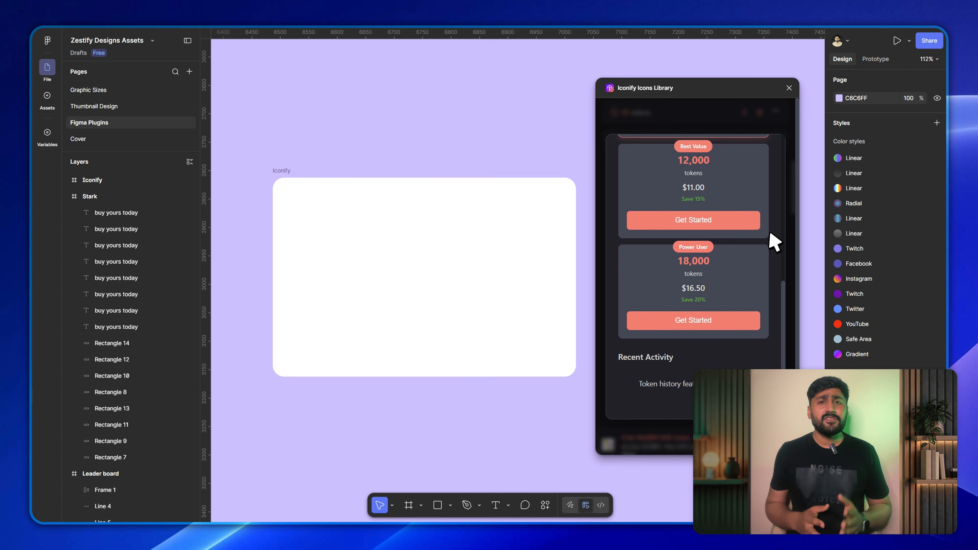
pyautogui.scroll(6, 742, 358)
pyautogui.click(762, 156)
pyautogui.scroll(-1, 749, 196)
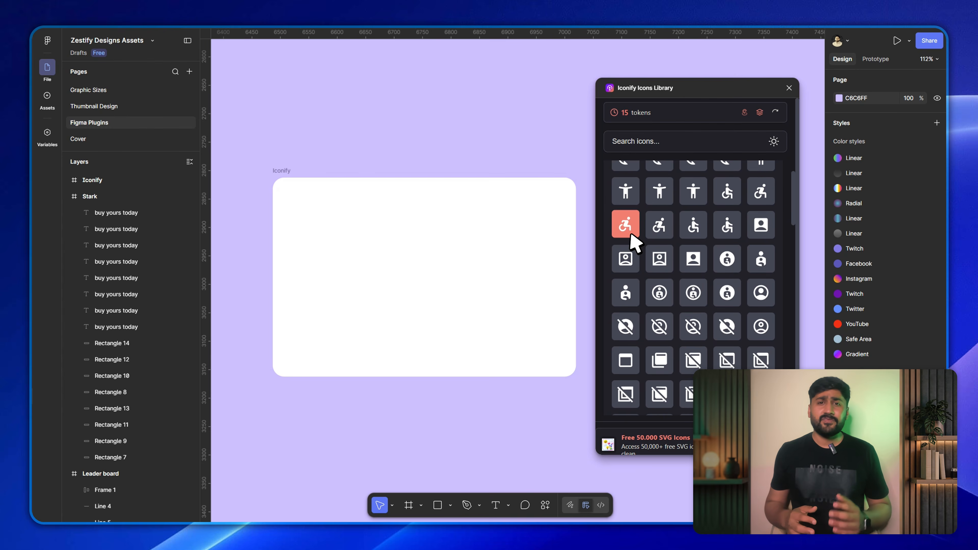
pyautogui.click(629, 231)
pyautogui.moveTo(524, 257); pyautogui.dragTo(561, 224)
pyautogui.press('Delete')
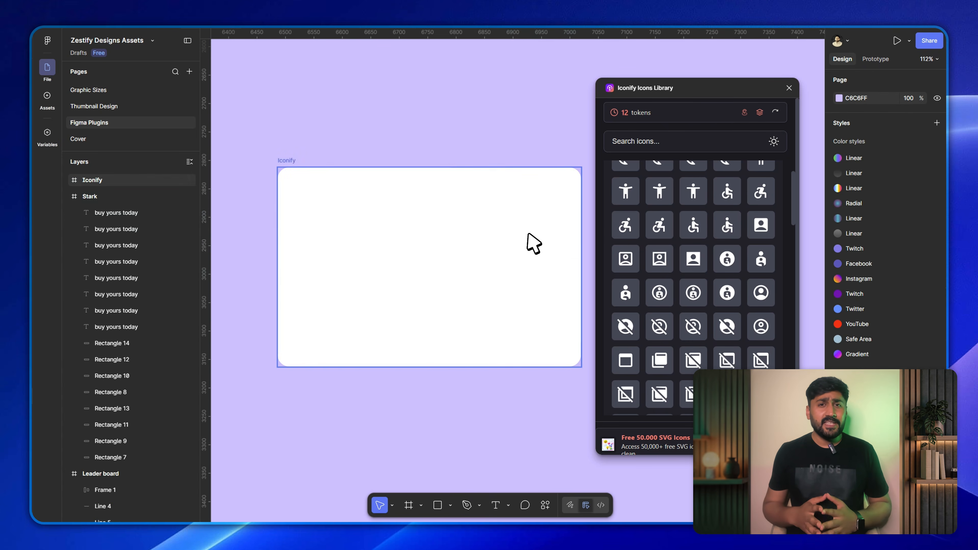
# Insert the accessible-forward-rounded icon from Iconify and move it into the Iconify frame at X 220, Y 128.
pyautogui.click(625, 225)
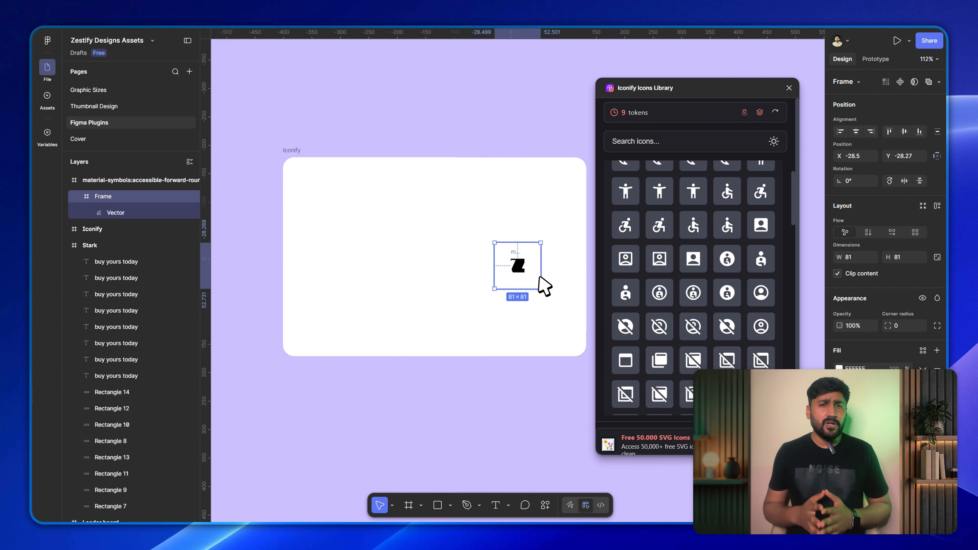
pyautogui.moveTo(538, 259); pyautogui.dragTo(454, 246)
pyautogui.click(839, 369)
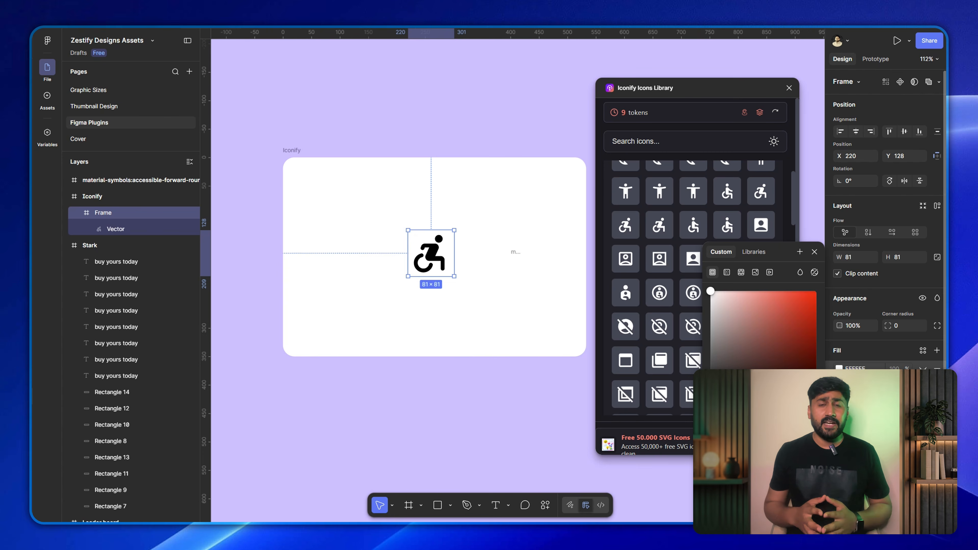
pyautogui.click(839, 369)
# Change the fill of the wheelchair icon's vector to blue.
pyautogui.click(136, 232)
pyautogui.click(839, 327)
pyautogui.click(764, 464)
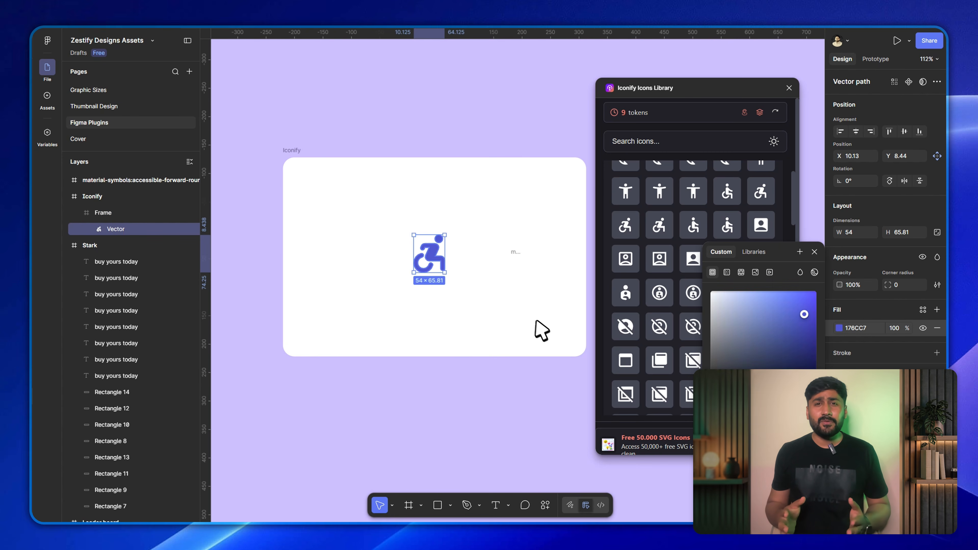
# Duplicate the blue wheelchair icon's frame, offset the copy to X 230, Y 128, and recolor the copy orange.
pyautogui.moveTo(437, 263)
pyautogui.keyDown('alt'); pyautogui.mouseDown()
pyautogui.moveTo(453, 263)
pyautogui.moveTo(433, 254)
pyautogui.mouseUp(); pyautogui.keyUp('alt')
pyautogui.hotkey('ctrl', 'z')
pyautogui.click(107, 214)
pyautogui.click(839, 462)
pyautogui.click(764, 464)
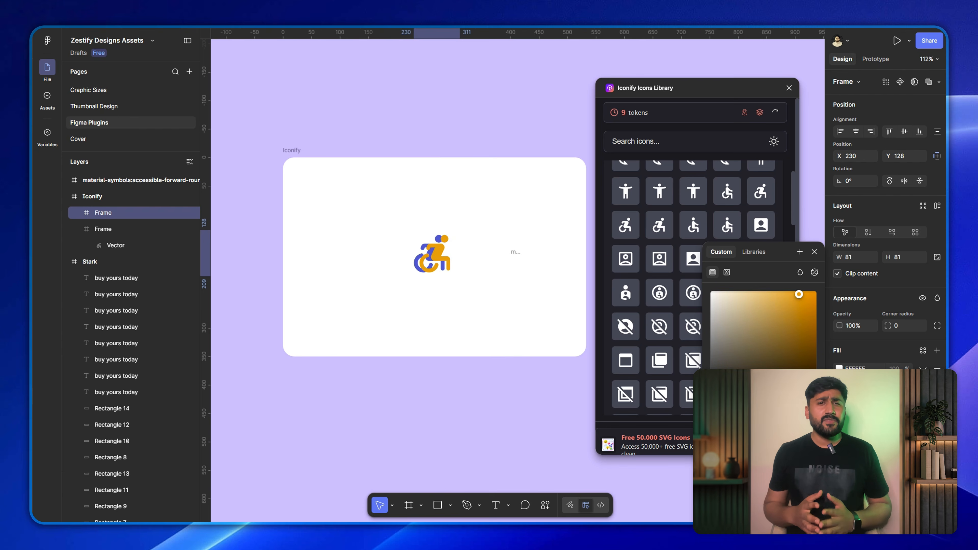
# Send the orange icon copy behind the blue one and nudge it to X 223 as an offset shadow.
pyautogui.hotkey('ctrl', '[')
pyautogui.press('Left')
pyautogui.press('Left')
pyautogui.press('Left')
pyautogui.press('Left')
pyautogui.press('Left')
pyautogui.press('Left')
pyautogui.press('Left')
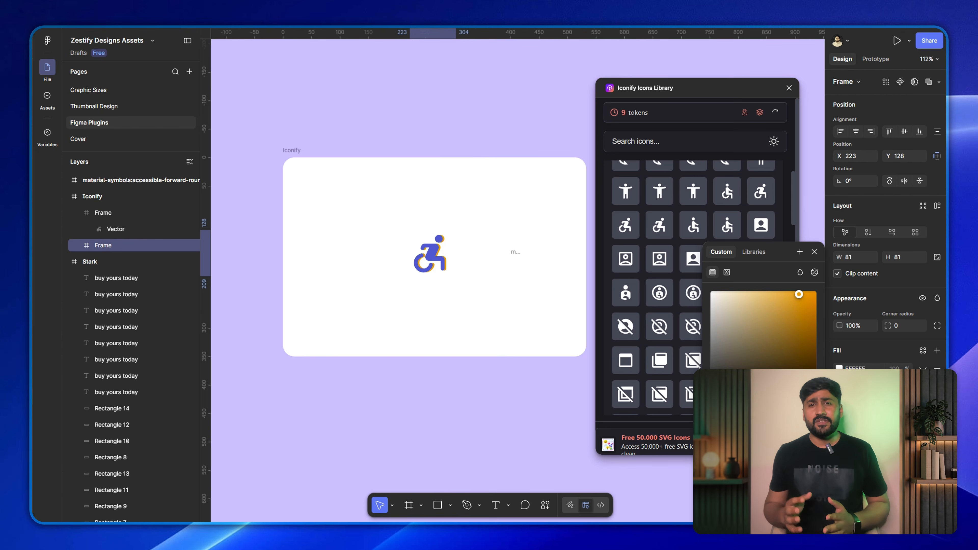
pyautogui.click(131, 254)
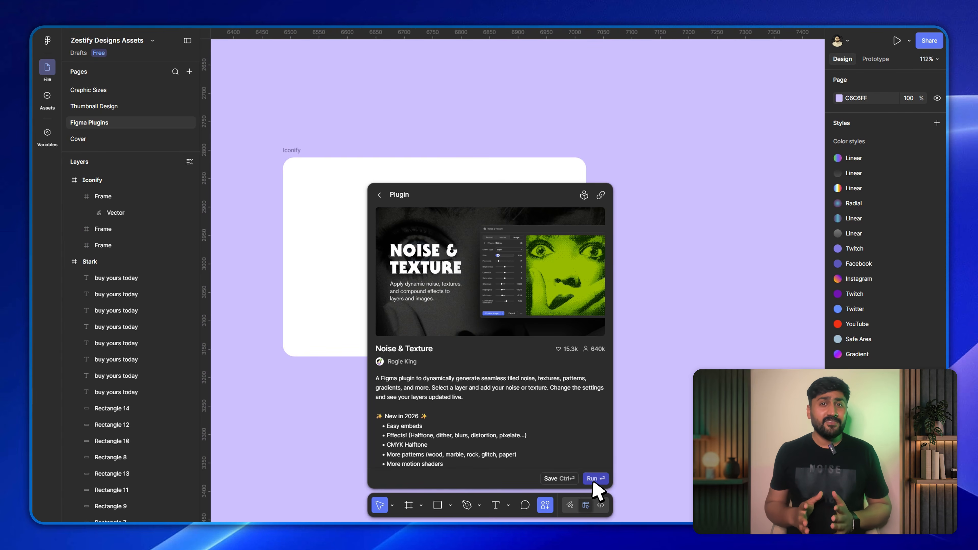
# Run the Noise & Texture plugin and move its window up beside the Iconify frame.
pyautogui.click(593, 479)
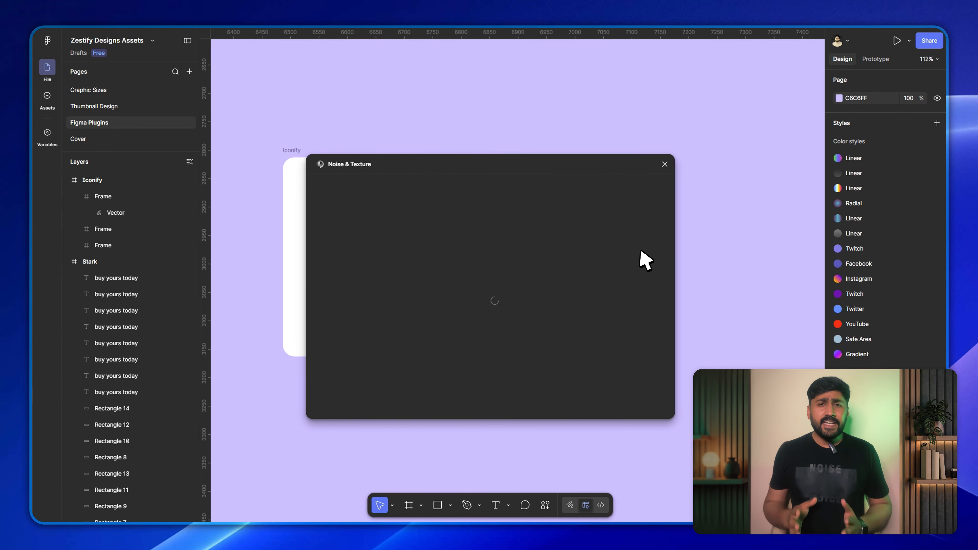
pyautogui.moveTo(497, 165); pyautogui.dragTo(564, 114)
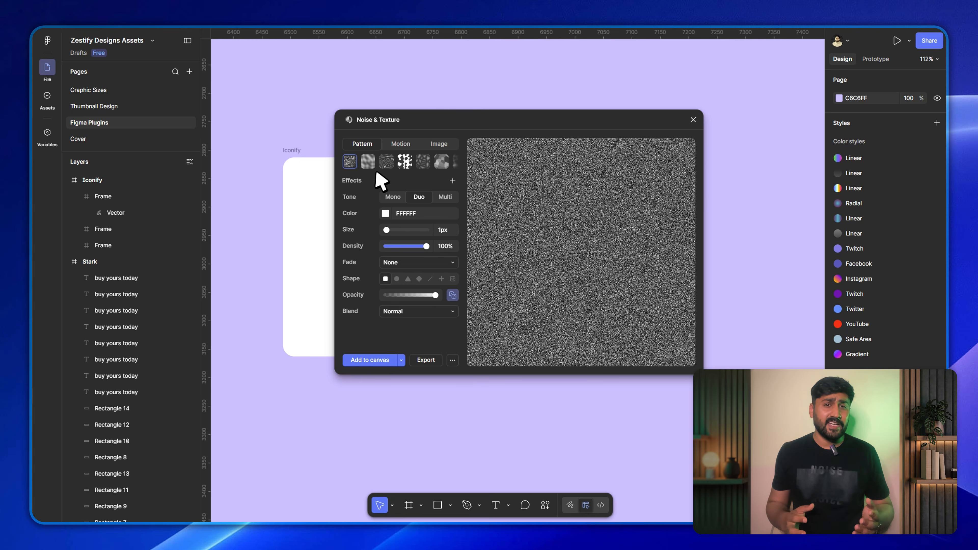
# Preview the noise pattern's Multi, Mono and Duo tones, then explore a magenta hue in the Duo color picker.
pyautogui.click(445, 196)
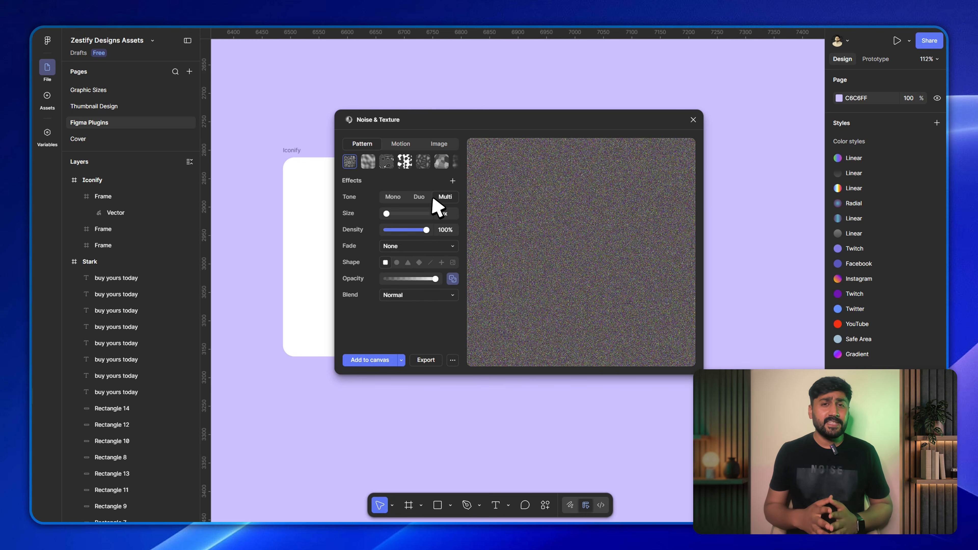
pyautogui.click(392, 197)
pyautogui.click(419, 197)
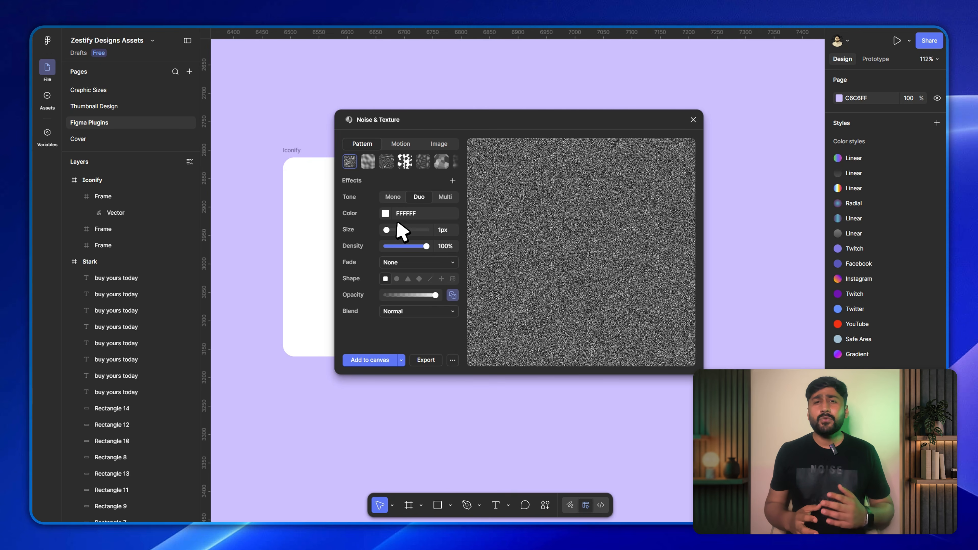
pyautogui.click(385, 214)
pyautogui.click(434, 301)
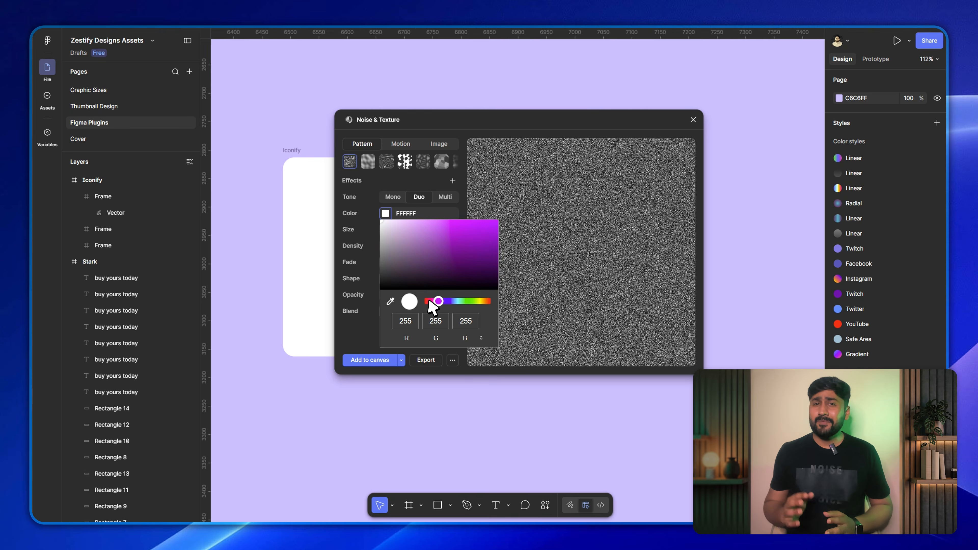
# Add a Halftone effect to the selected laptop photo in Noise & Texture and return to the effects list.
pyautogui.click(574, 191)
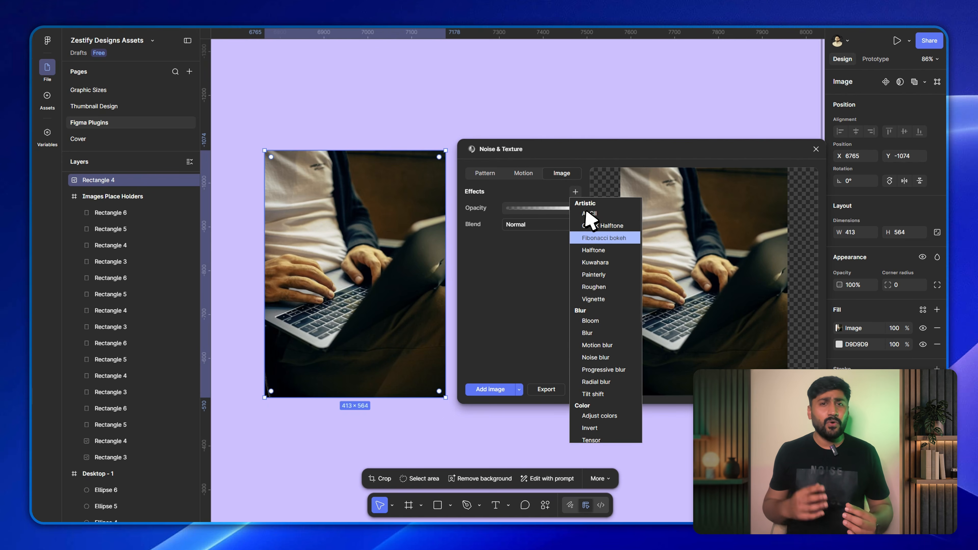
pyautogui.click(601, 250)
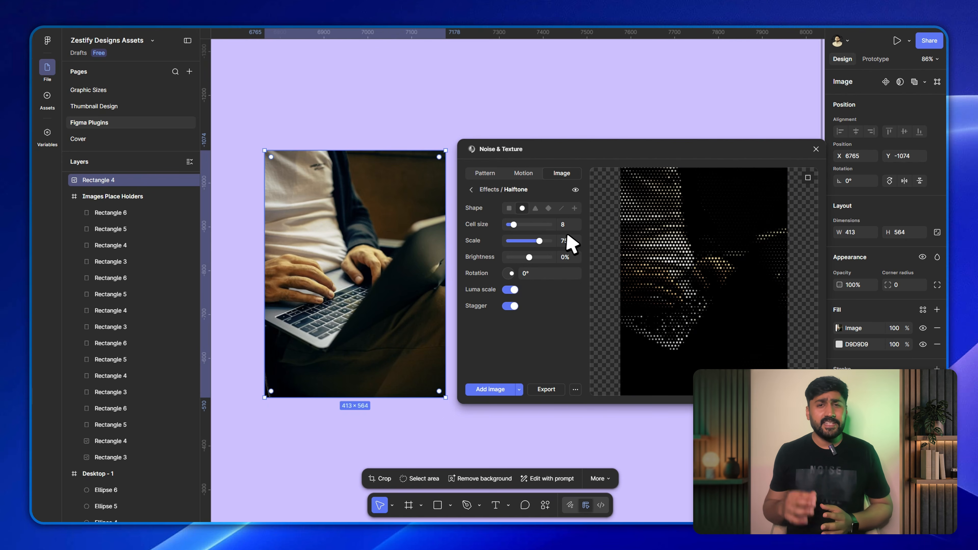
pyautogui.click(473, 191)
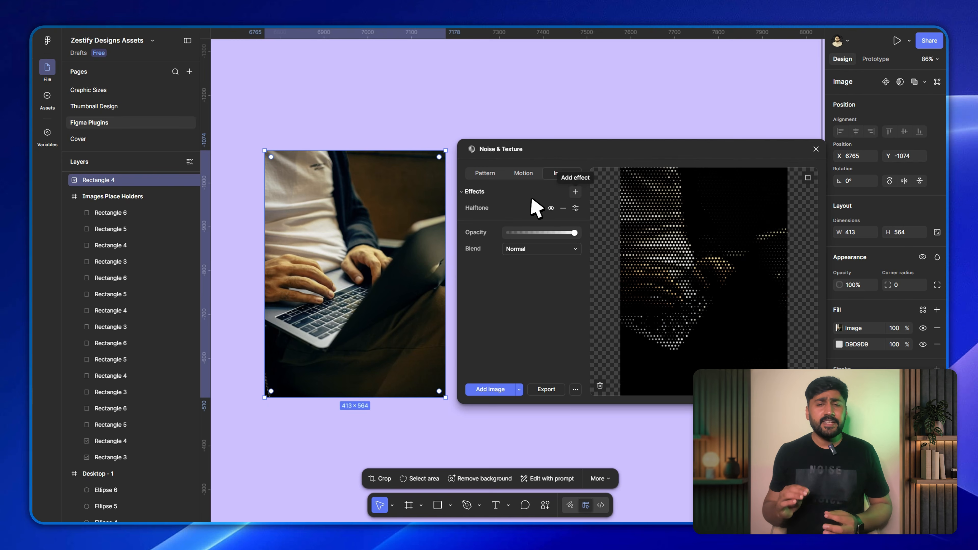
# Add a Noise blur effect with an amount of 0.73 to the laptop photo preview, then deselect the photo.
pyautogui.click(575, 192)
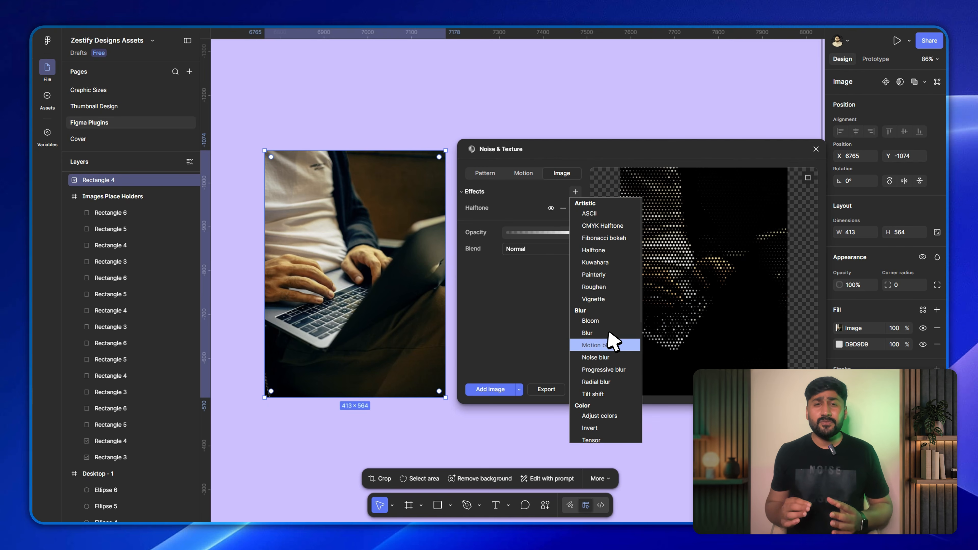
pyautogui.click(600, 357)
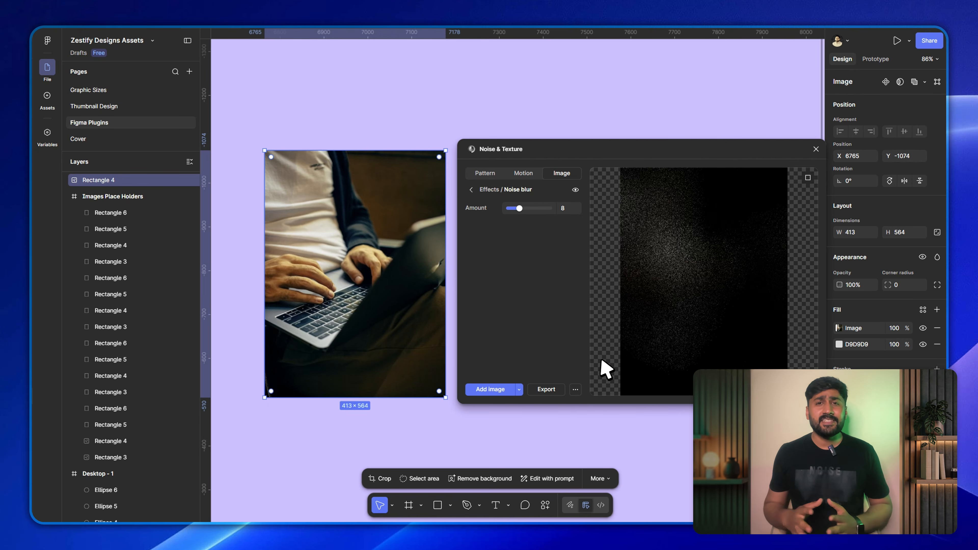
pyautogui.moveTo(518, 208); pyautogui.dragTo(510, 208)
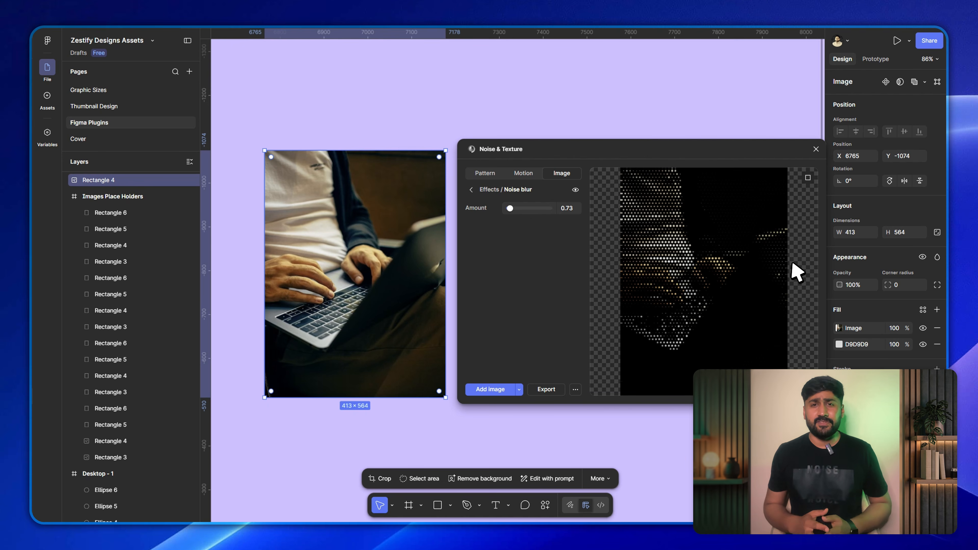
pyautogui.click(559, 426)
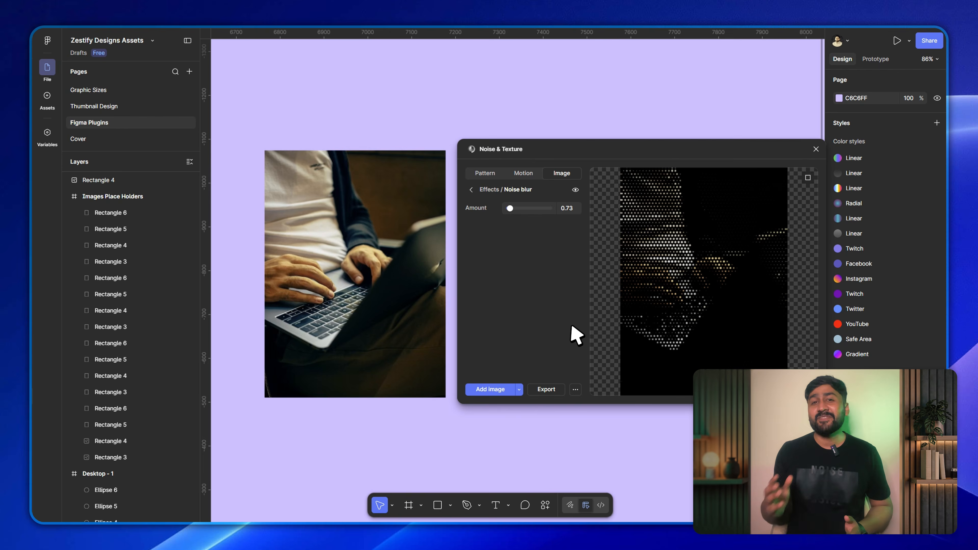